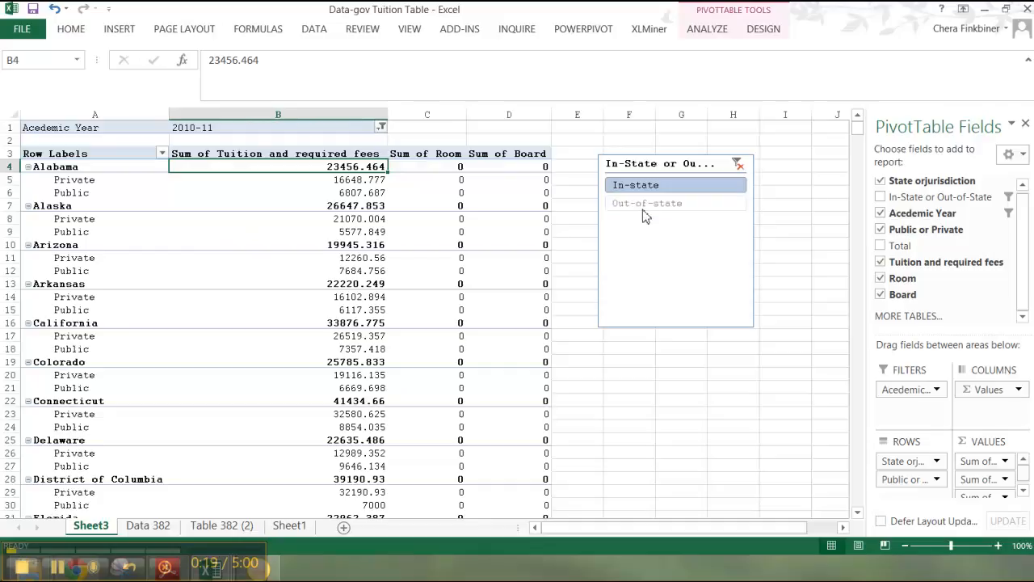
Filter the PivotTable to Out-of-state with the slicer, and switch it back to In-state
{"action": "left_click", "coordinate": [647, 204]}
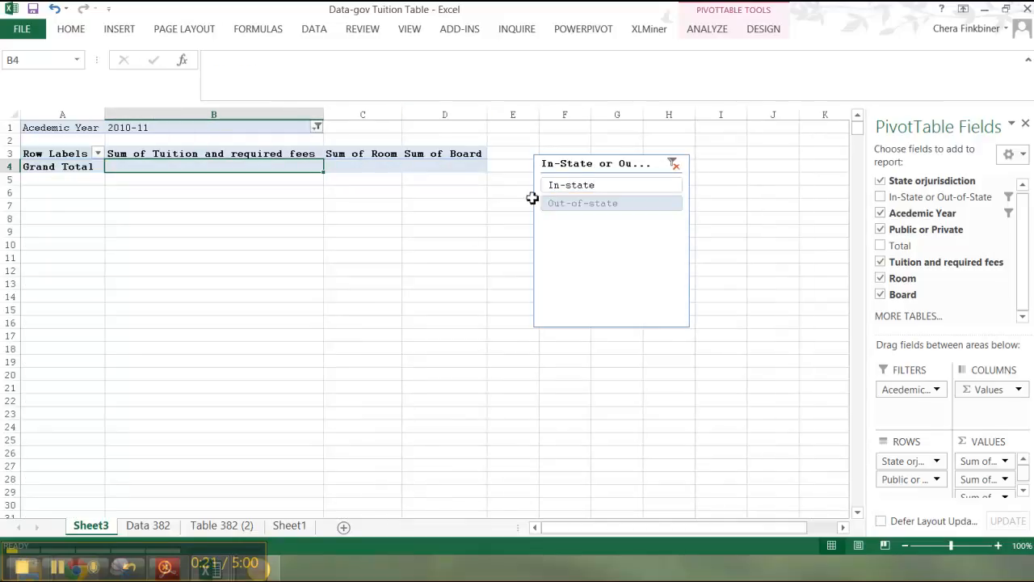
{"action": "left_click", "coordinate": [606, 187]}
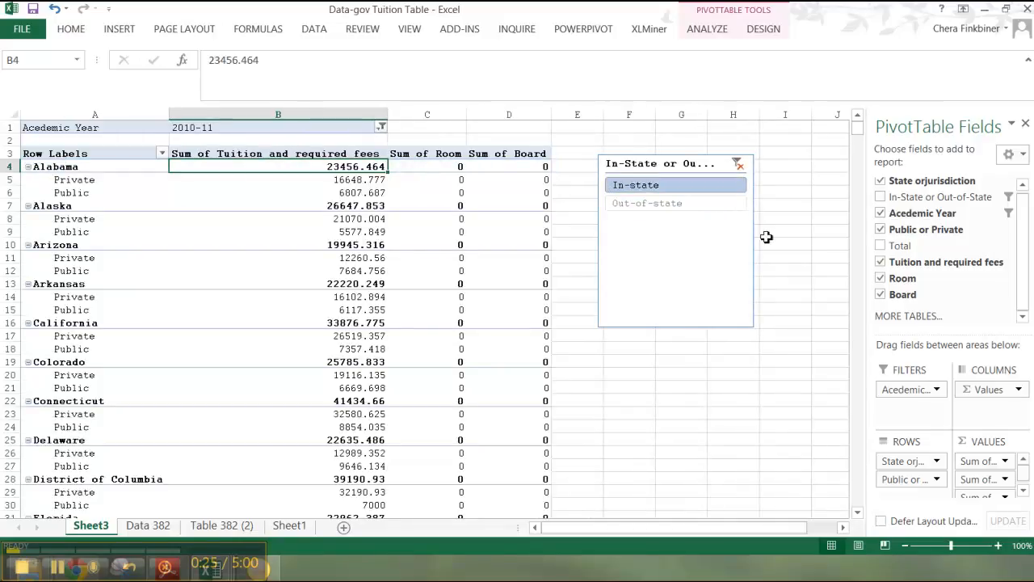
{"action": "left_click", "coordinate": [58, 571]}
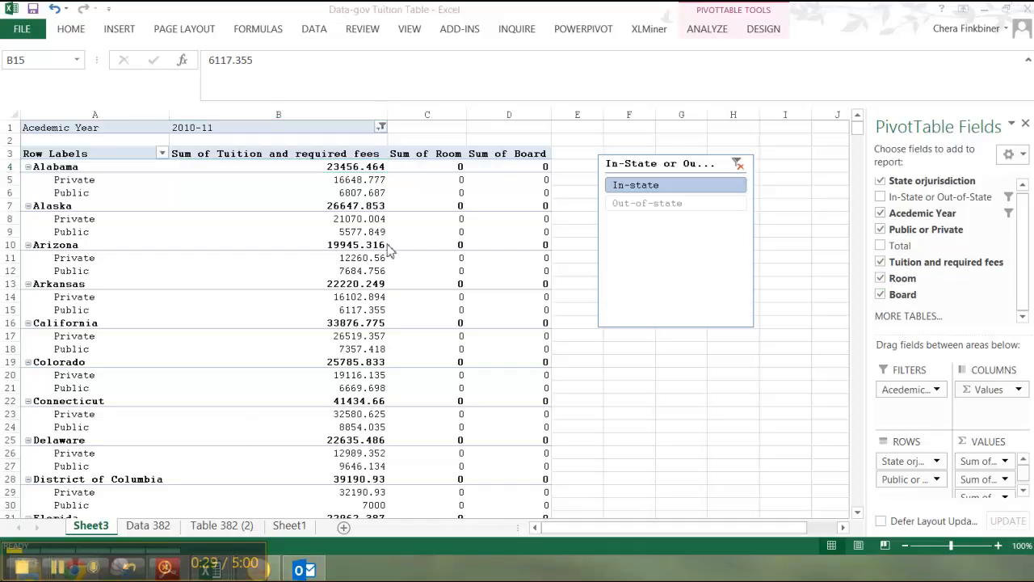
Apply the Currency number format to the whole Sum of Tuition and required fees value field
{"action": "left_click", "coordinate": [357, 185]}
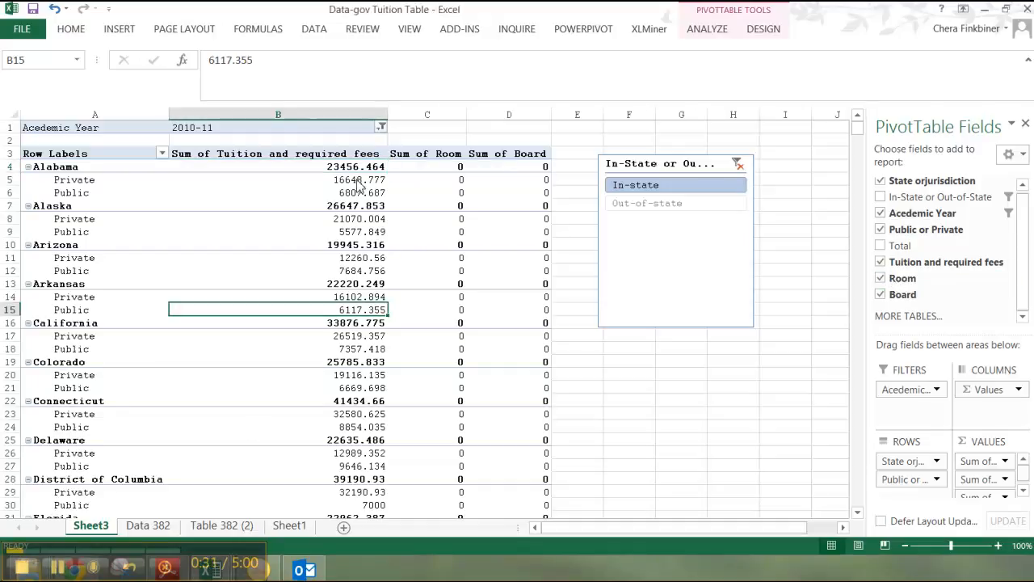
{"action": "right_click", "coordinate": [359, 182]}
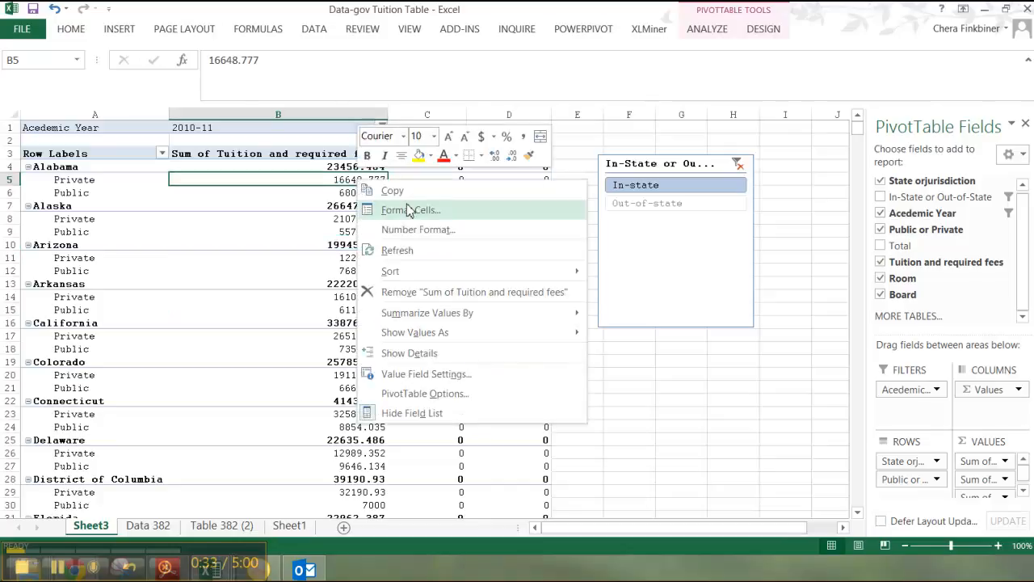
{"action": "left_click", "coordinate": [411, 234]}
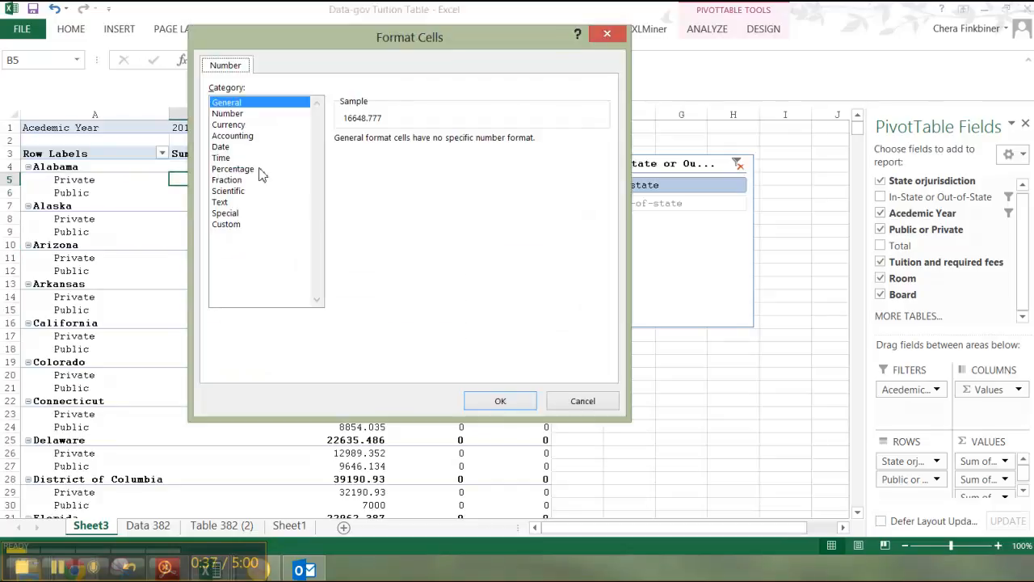
{"action": "left_click", "coordinate": [230, 126]}
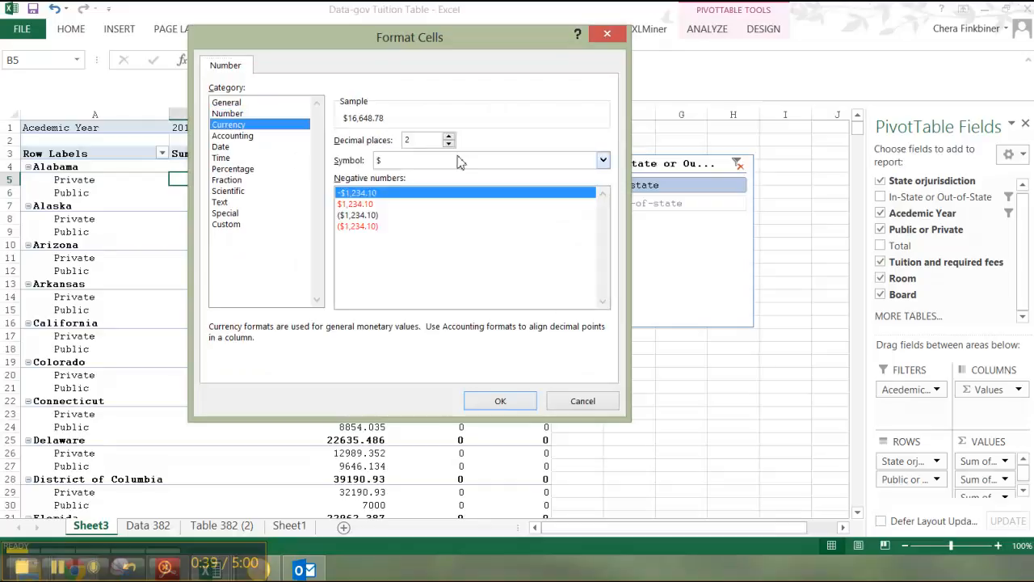
{"action": "left_click", "coordinate": [499, 401]}
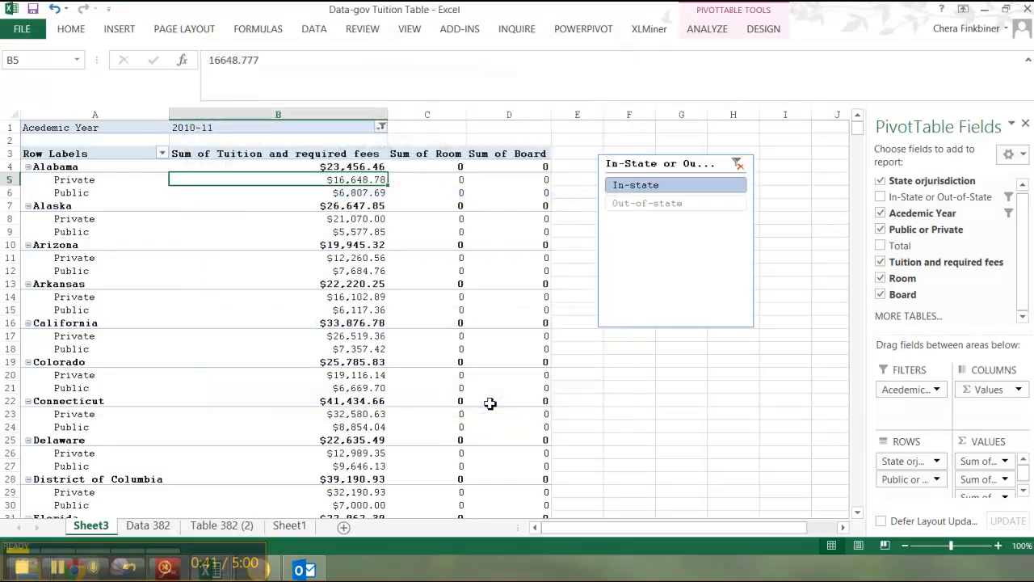
Format only the Alabama cell of the Sum of Room column as Currency
{"action": "right_click", "coordinate": [443, 167]}
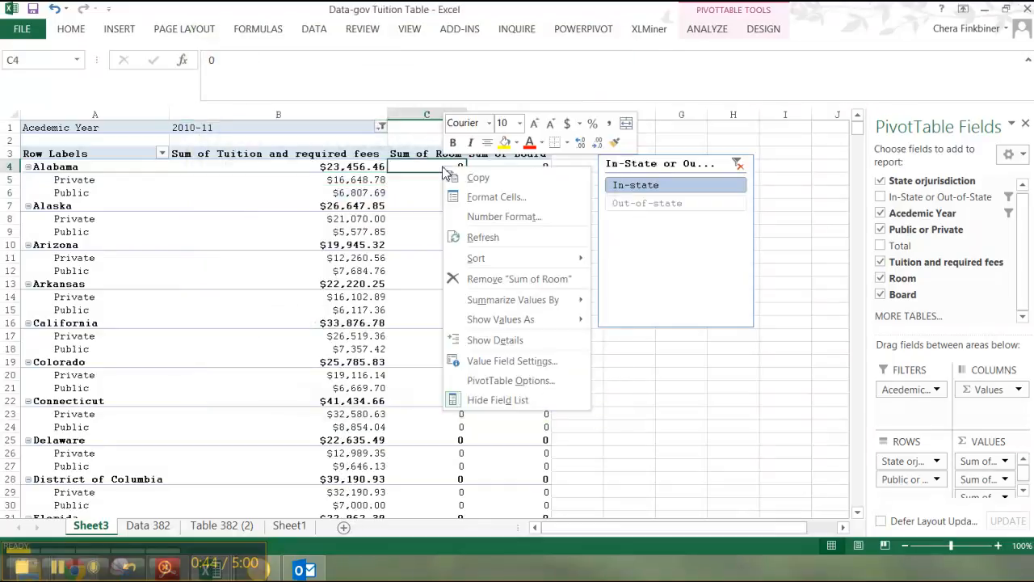
{"action": "left_click", "coordinate": [475, 198]}
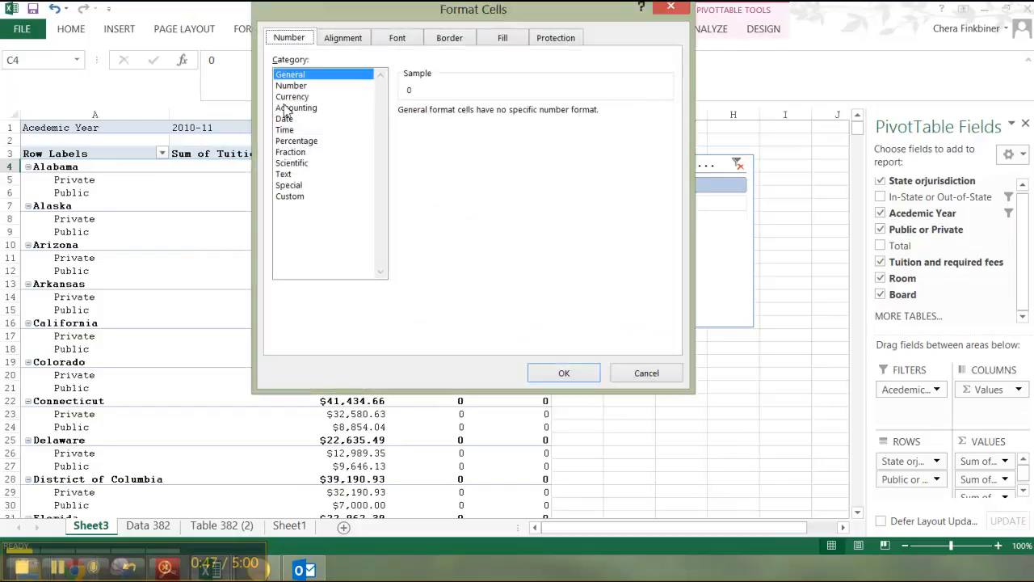
{"action": "left_click", "coordinate": [292, 97]}
{"action": "left_click", "coordinate": [563, 373]}
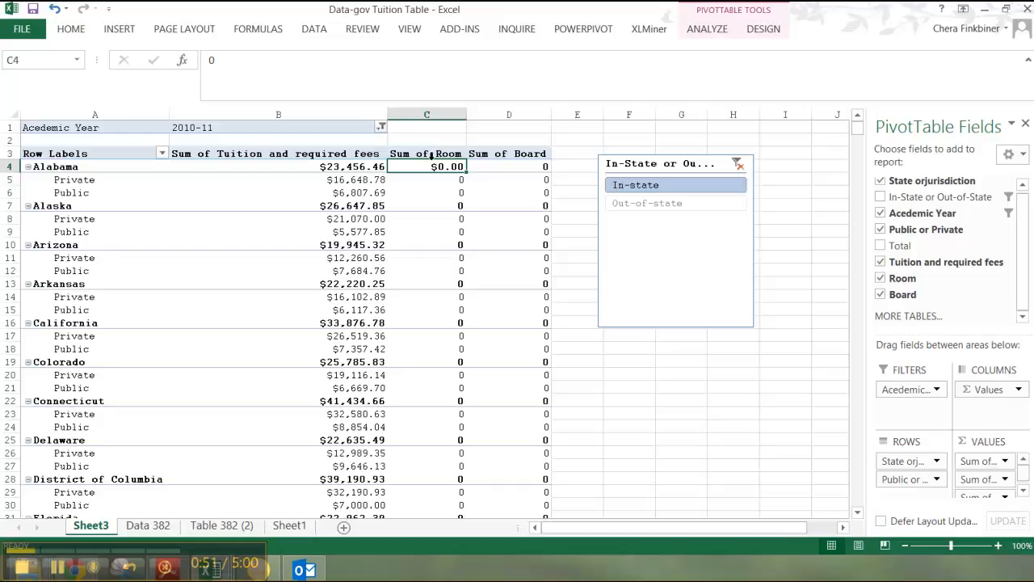
Show the Sum of Room values as % of Grand Total
{"action": "left_click", "coordinate": [431, 257]}
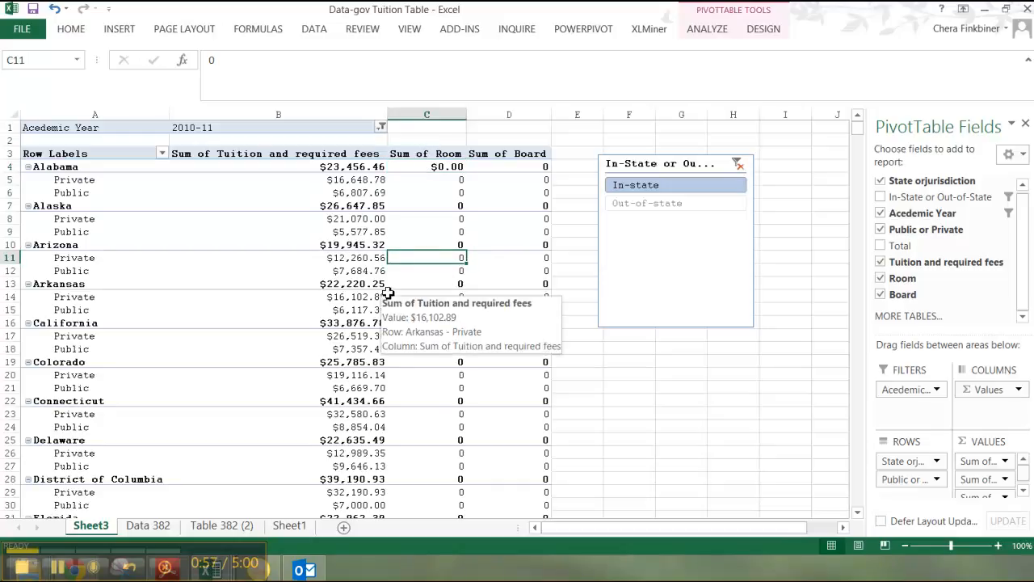
{"action": "right_click", "coordinate": [457, 273]}
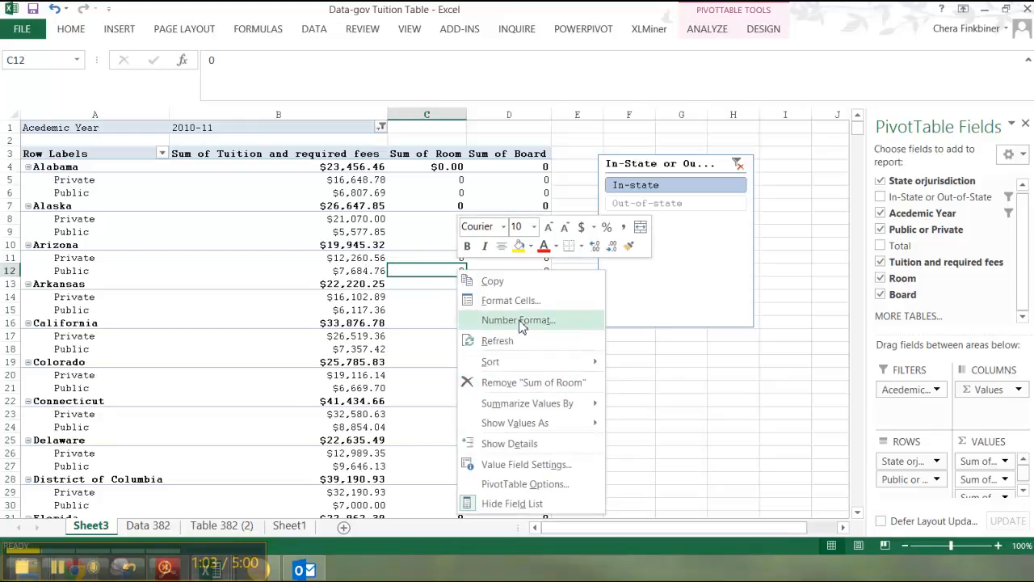
{"action": "mouse_move", "coordinate": [533, 423]}
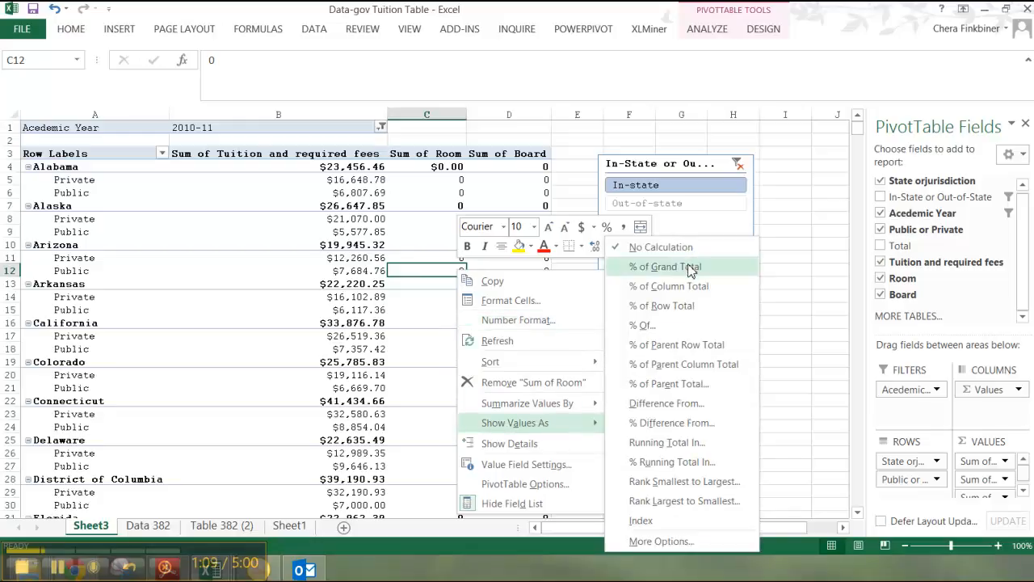
{"action": "left_click", "coordinate": [665, 267]}
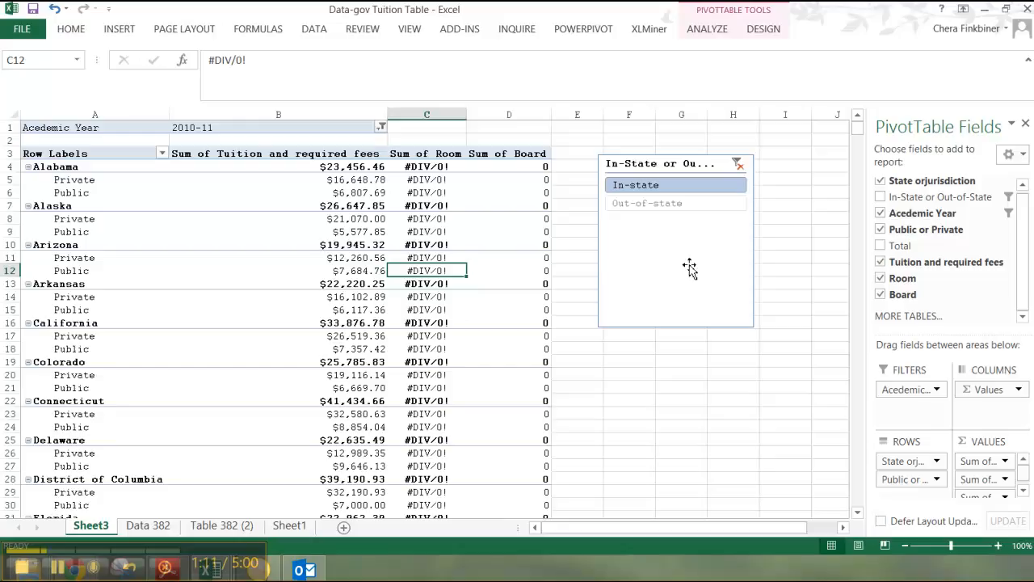
Add 2011-12 to the Acedemic Year report filter so that all years are included
{"action": "scroll", "coordinate": [448, 339], "scroll_direction": "down", "scroll_amount": 14}
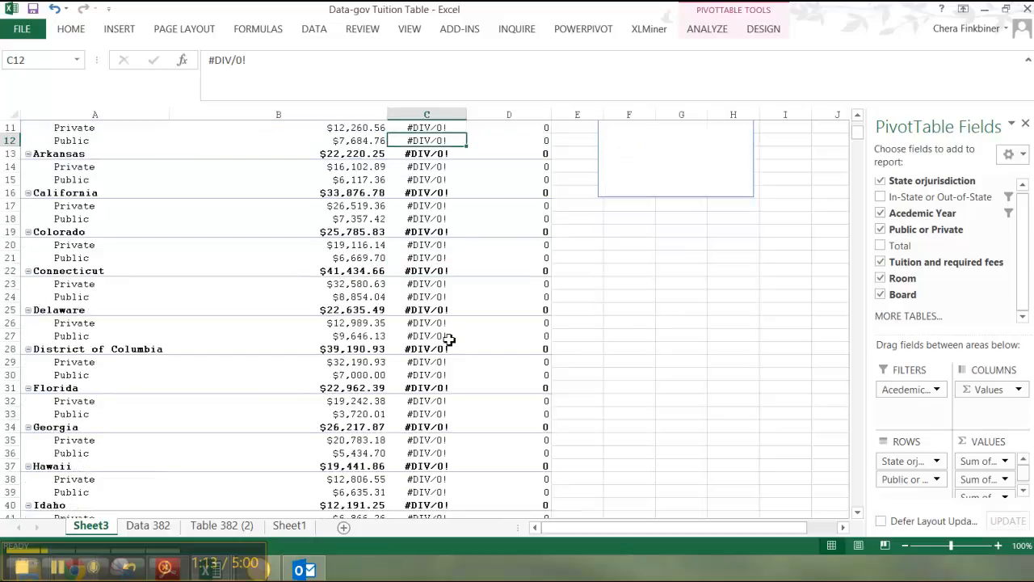
{"action": "scroll", "coordinate": [448, 339], "scroll_direction": "down", "scroll_amount": 18}
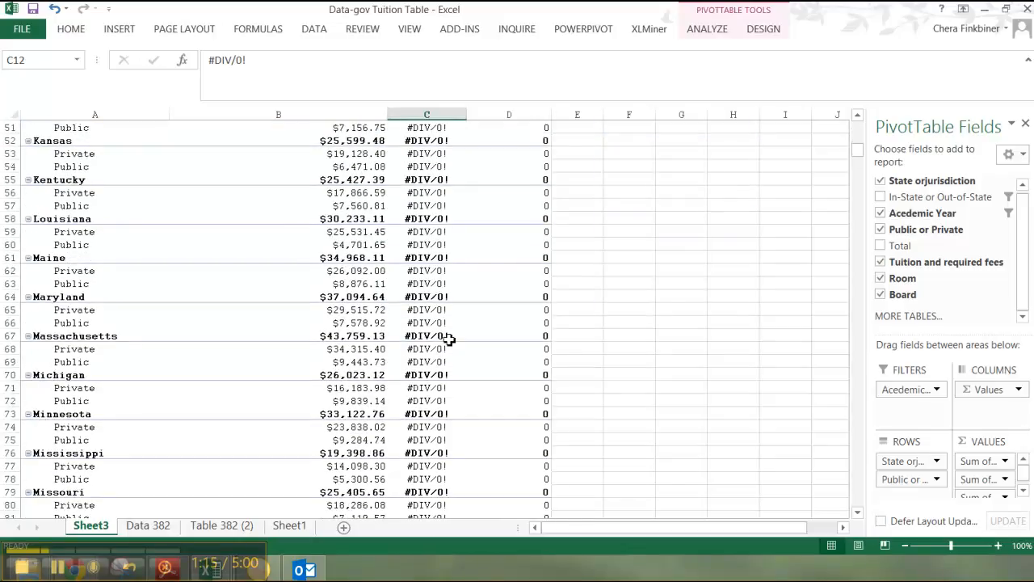
{"action": "scroll", "coordinate": [449, 340], "scroll_direction": "down", "scroll_amount": 13}
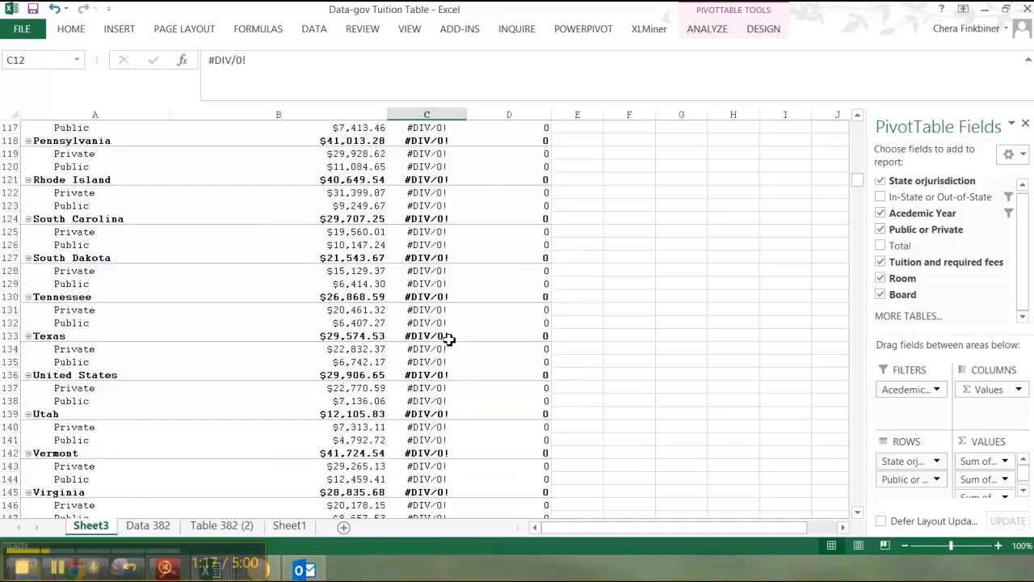
{"action": "scroll", "coordinate": [448, 339], "scroll_direction": "up", "scroll_amount": 15}
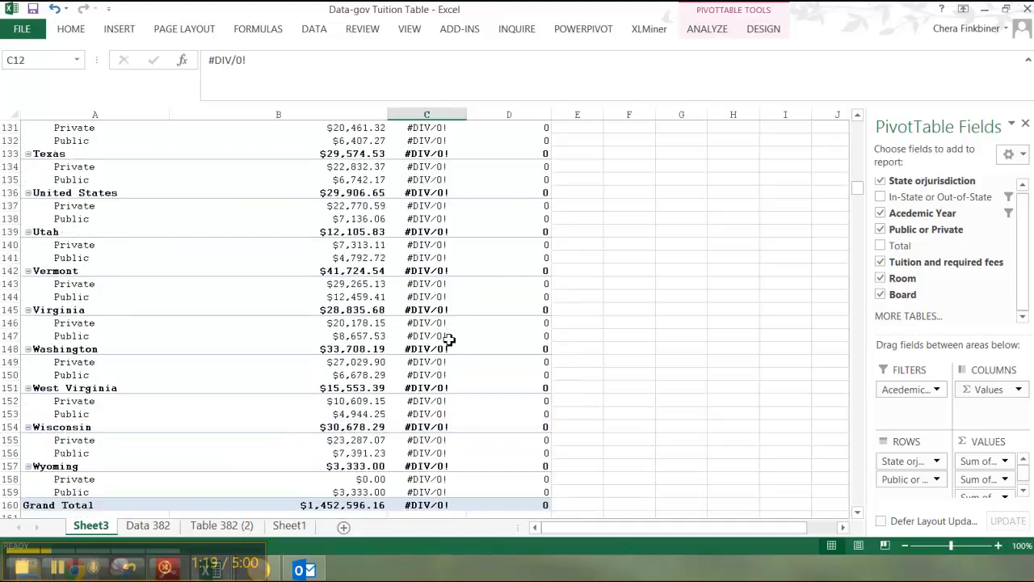
{"action": "scroll", "coordinate": [448, 340], "scroll_direction": "up", "scroll_amount": 20}
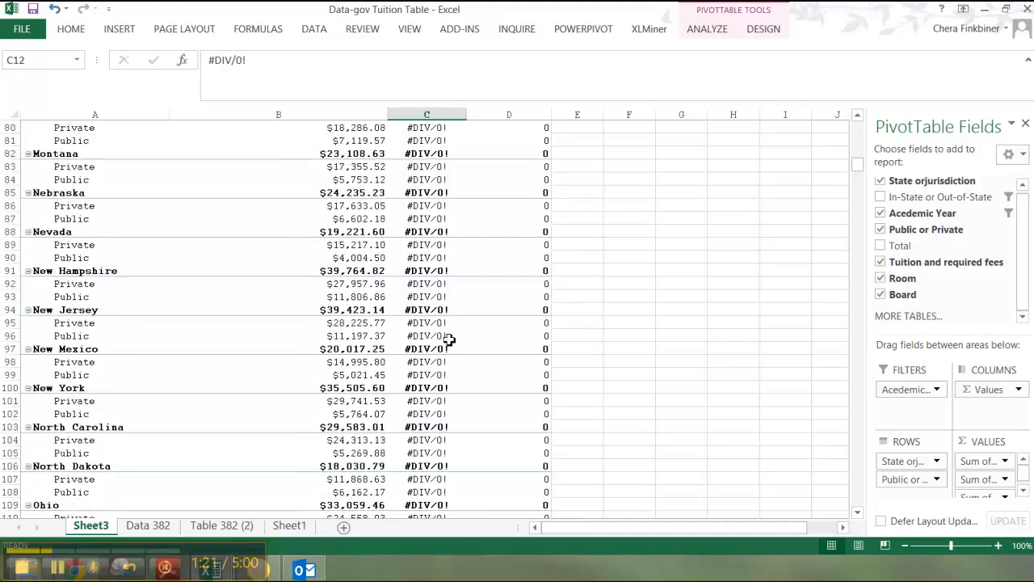
{"action": "scroll", "coordinate": [448, 340], "scroll_direction": "up", "scroll_amount": 10}
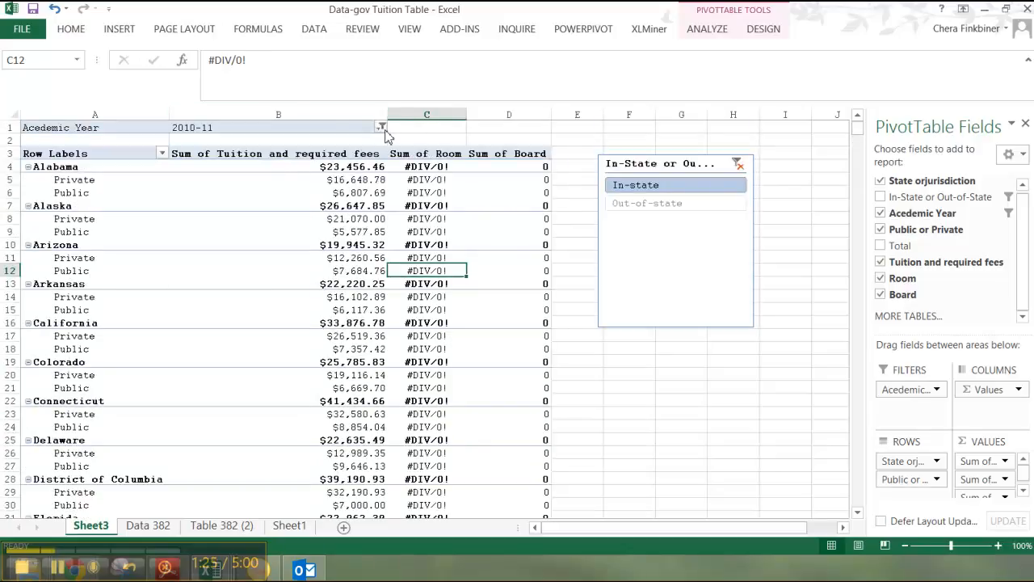
{"action": "left_click", "coordinate": [381, 127]}
{"action": "left_click", "coordinate": [216, 190]}
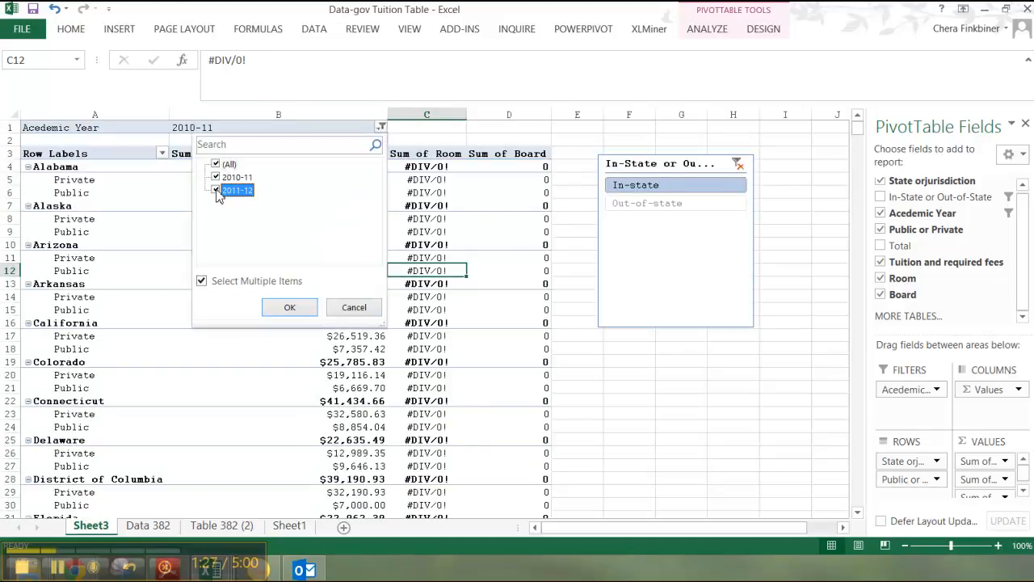
{"action": "left_click", "coordinate": [291, 309]}
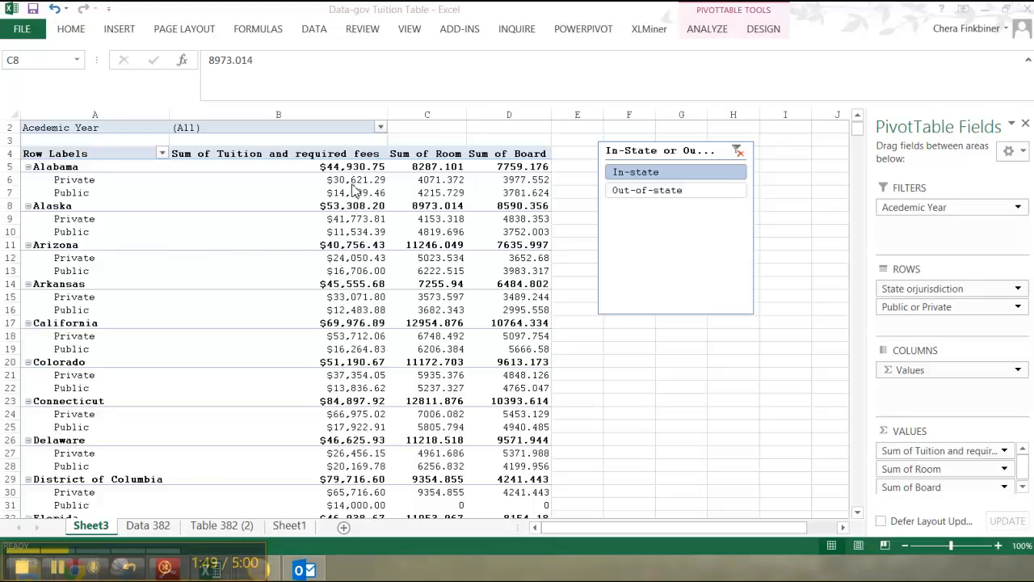
Collapse the Alabama and Alaska groups in the row labels and expand both again
{"action": "left_click", "coordinate": [28, 167]}
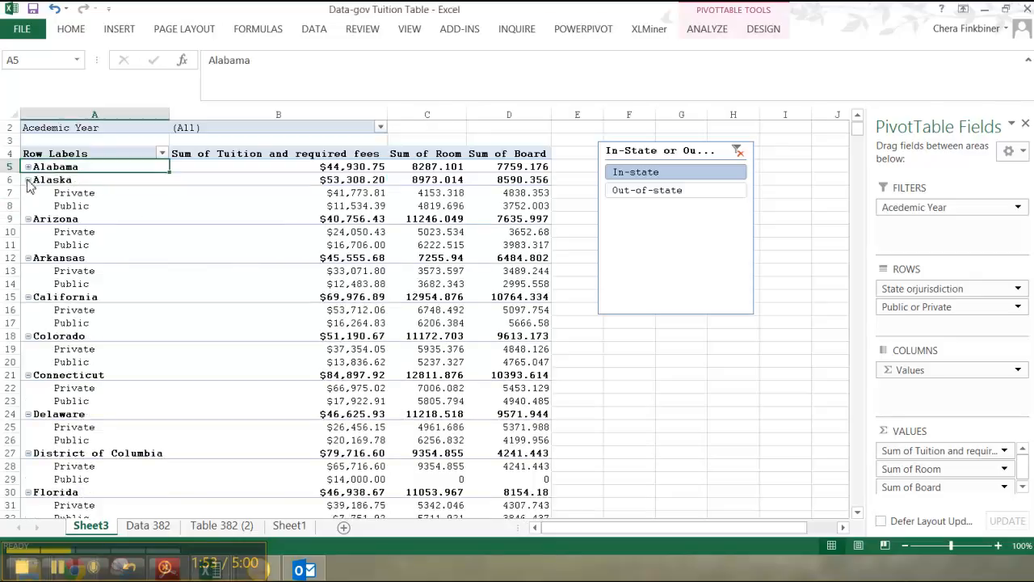
{"action": "left_click", "coordinate": [29, 180]}
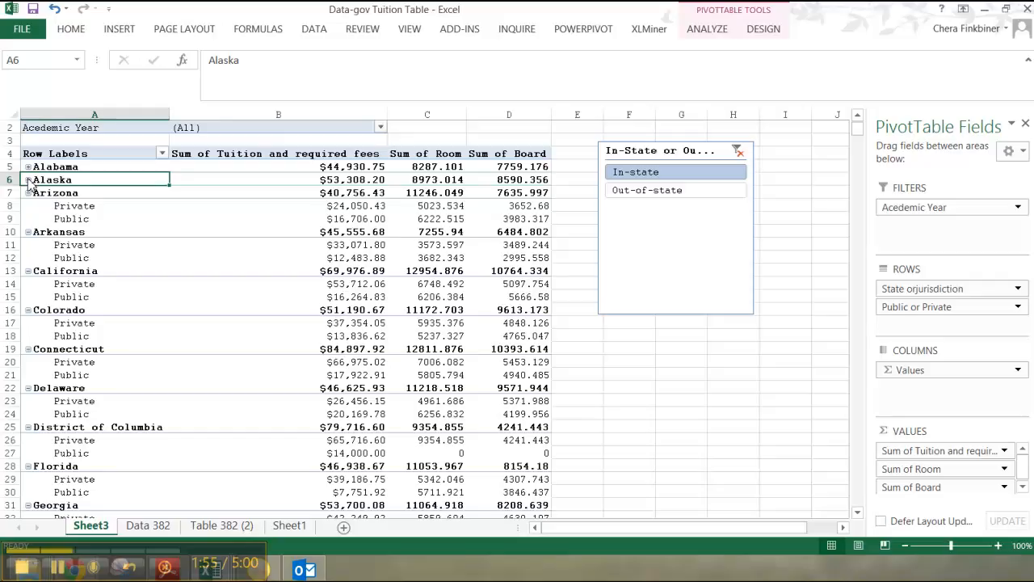
{"action": "left_click", "coordinate": [28, 181]}
{"action": "left_click", "coordinate": [28, 168]}
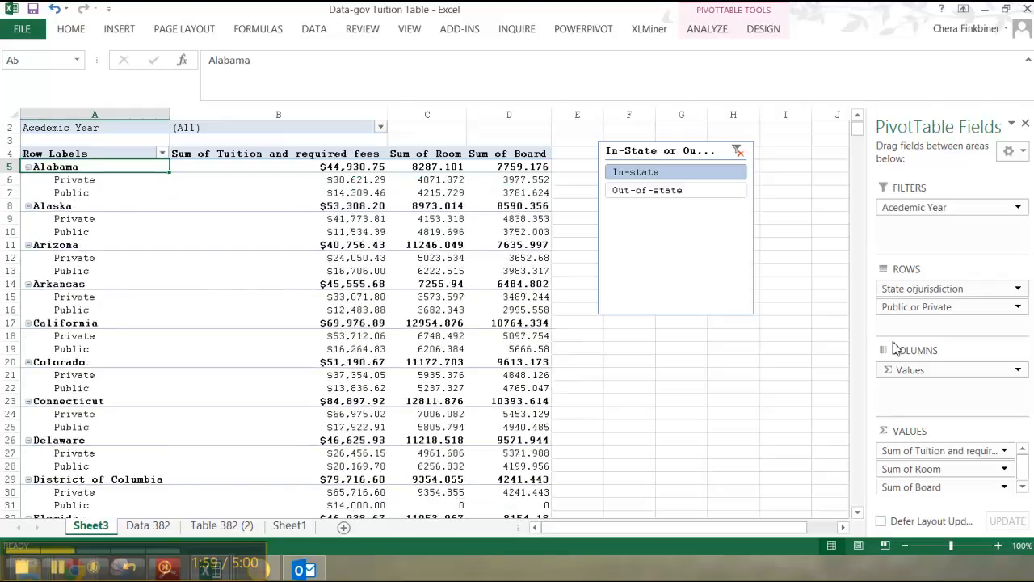
Move the Public or Private field from the rows to the report filters and back to the rows
{"action": "left_click_drag", "start_coordinate": [912, 308], "coordinate": [918, 236]}
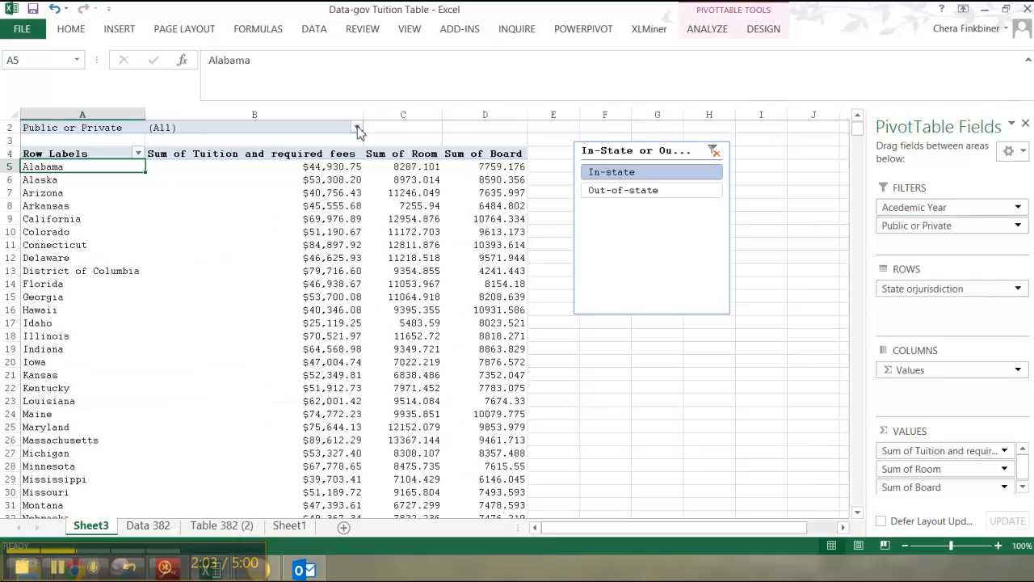
{"action": "left_click", "coordinate": [358, 129]}
{"action": "left_click", "coordinate": [358, 129]}
{"action": "left_click_drag", "start_coordinate": [954, 230], "coordinate": [959, 308]}
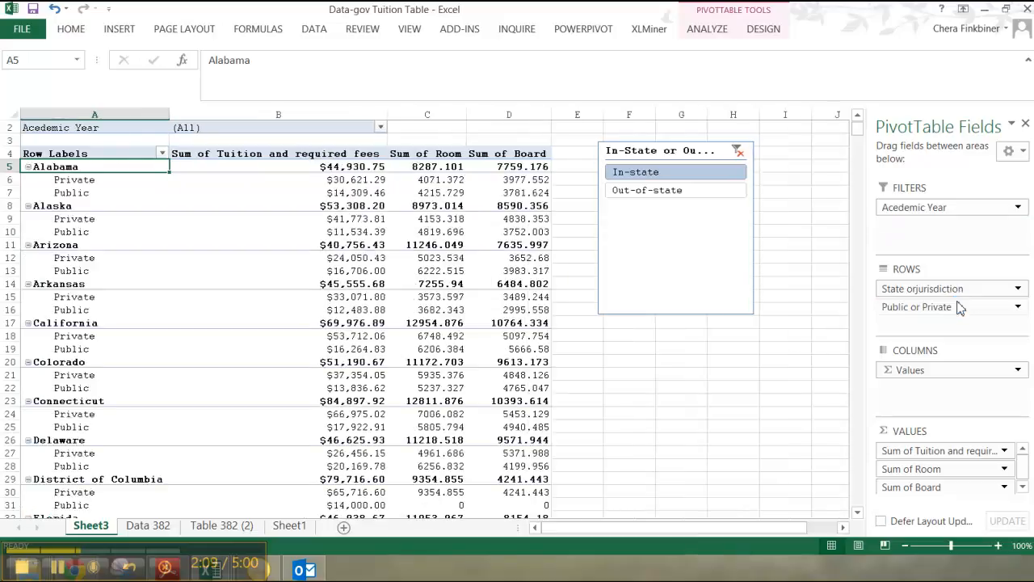
Remove the Public or Private field from the PivotTable rows and deselect the PivotTable
{"action": "left_click", "coordinate": [1019, 309]}
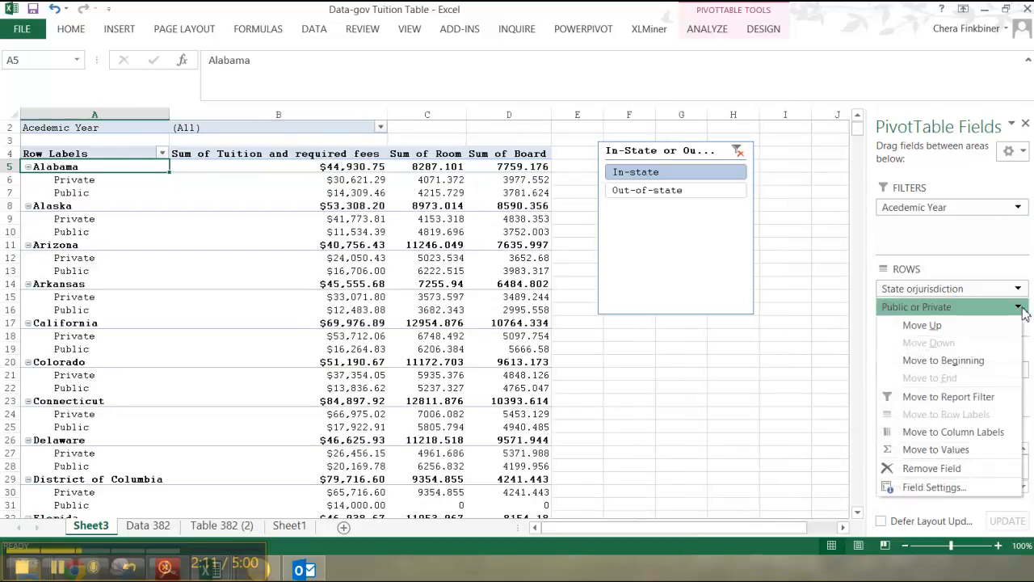
{"action": "left_click", "coordinate": [944, 469]}
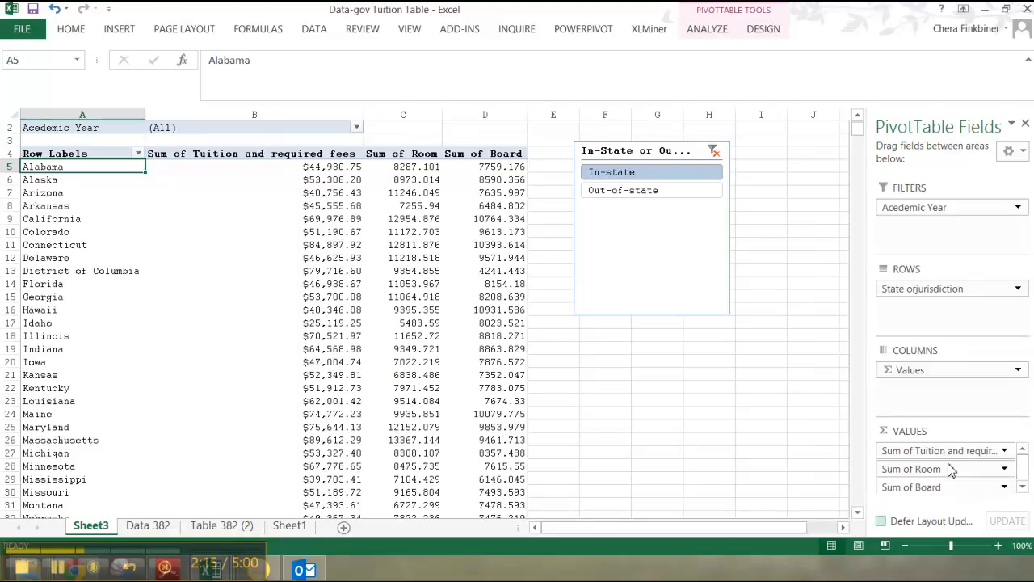
{"action": "left_click", "coordinate": [664, 395]}
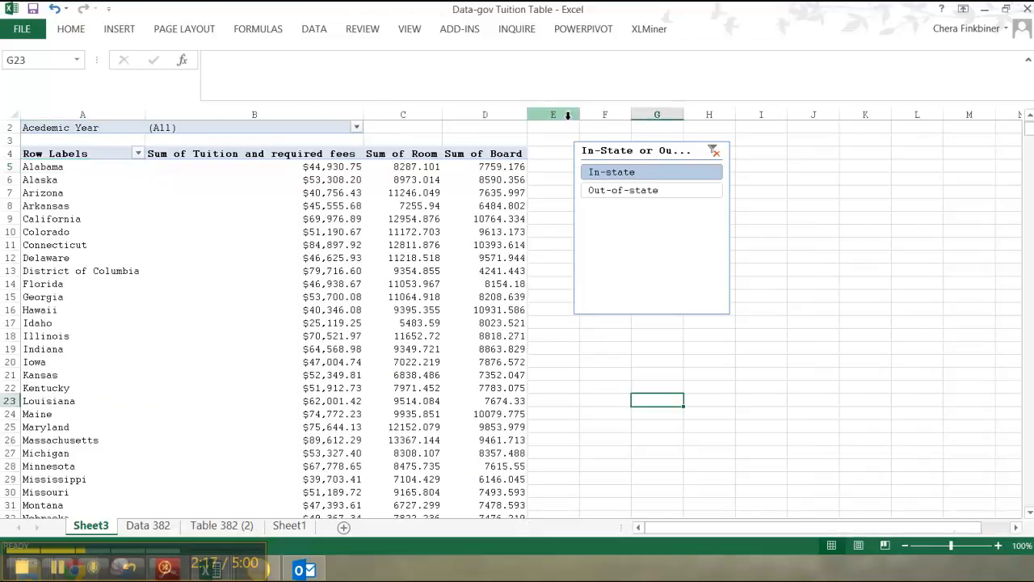
Insert a slicer for the Public or Private field and place it directly below the In-State or Out-of-State slicer
{"action": "left_click", "coordinate": [342, 273]}
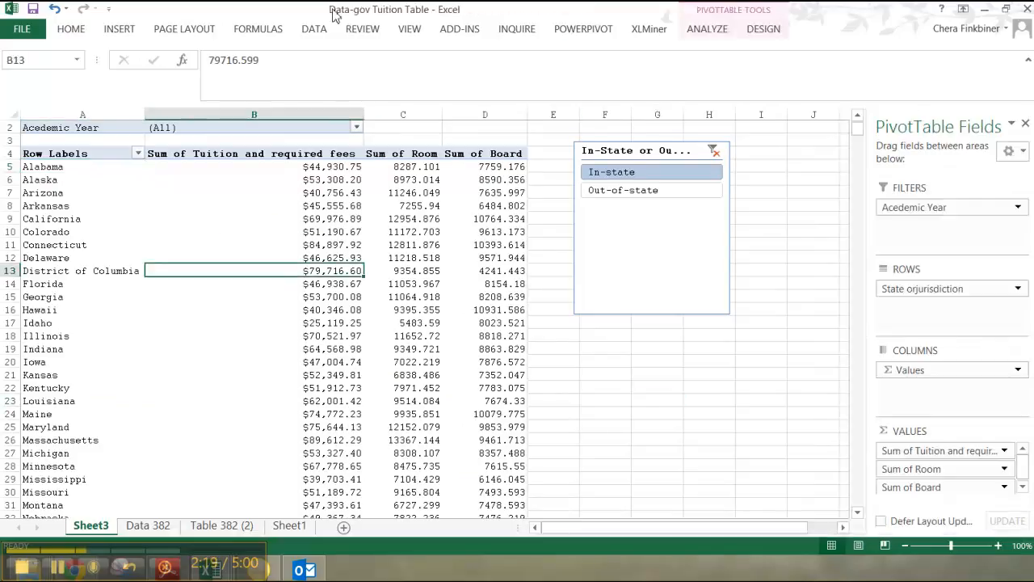
{"action": "left_click", "coordinate": [710, 34]}
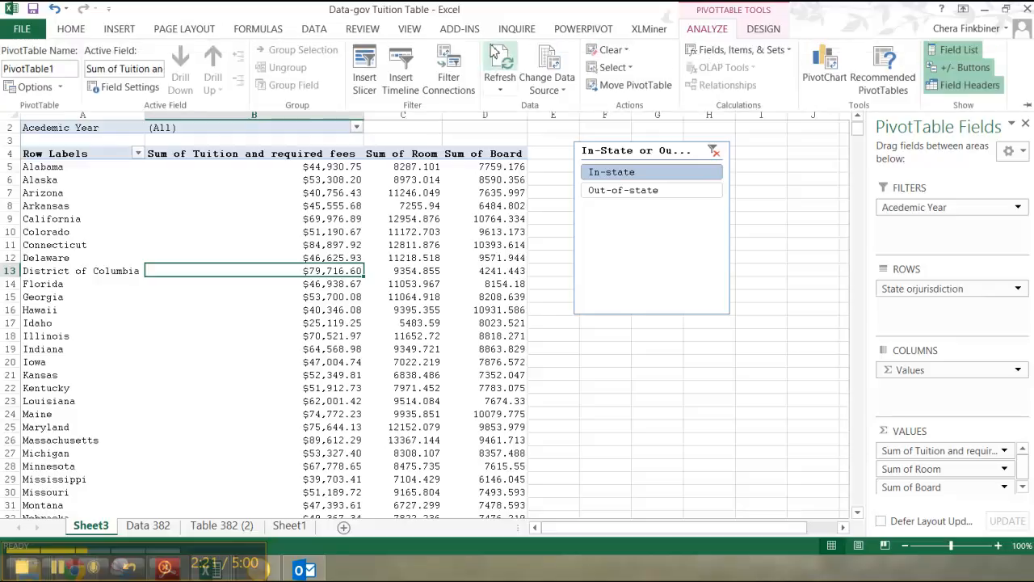
{"action": "left_click", "coordinate": [366, 89]}
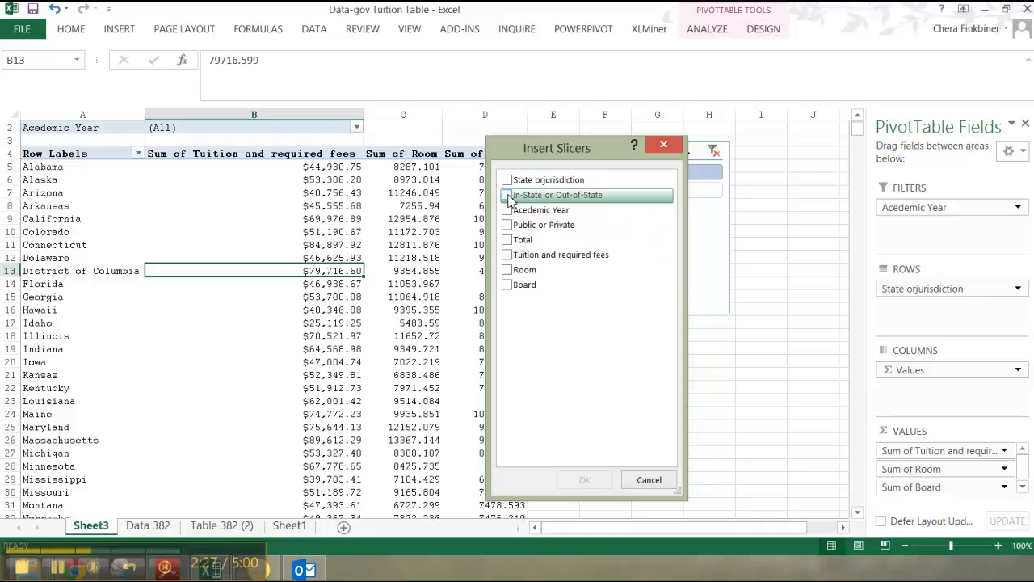
{"action": "left_click", "coordinate": [508, 227]}
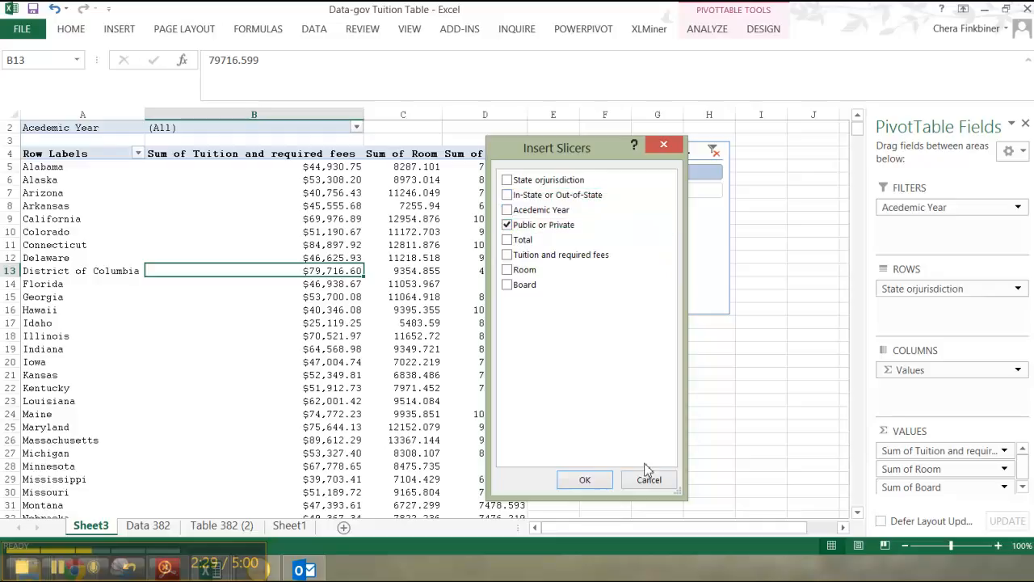
{"action": "left_click", "coordinate": [585, 479]}
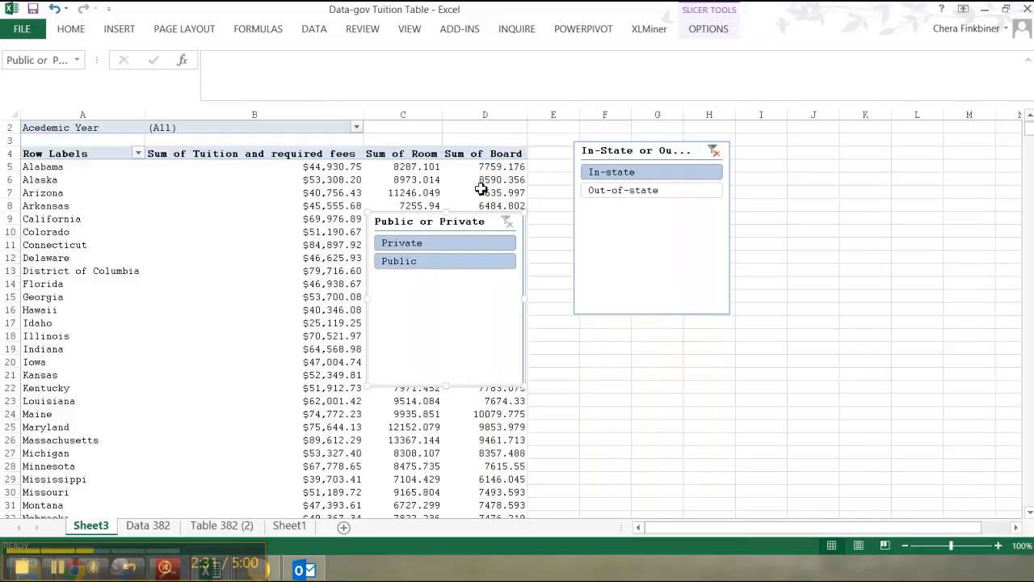
{"action": "left_click_drag", "start_coordinate": [477, 215], "coordinate": [691, 333]}
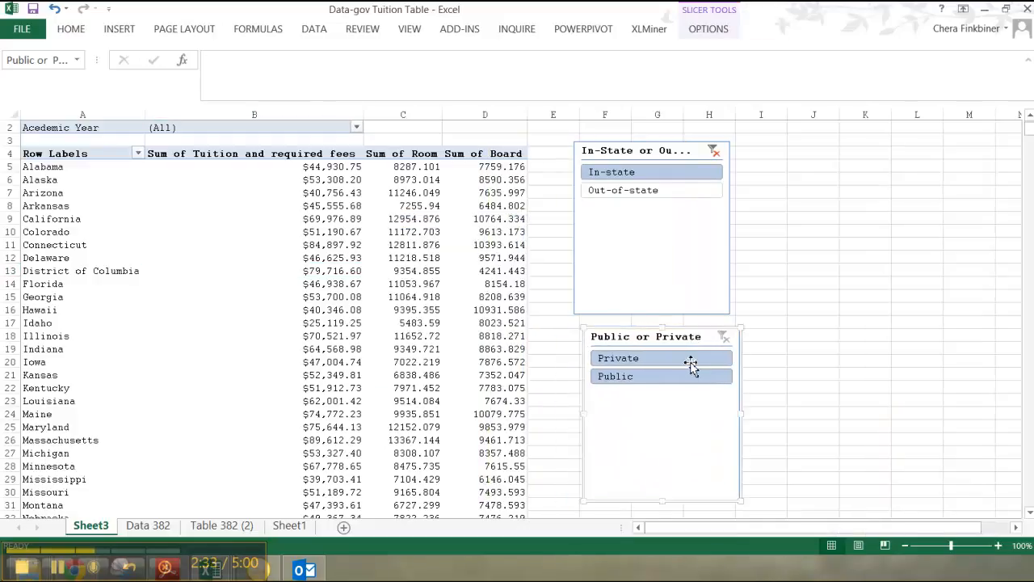
Filter the PivotTable to Private with the slicer and sort the states by tuition and required fees from smallest to largest
{"action": "left_click", "coordinate": [689, 361]}
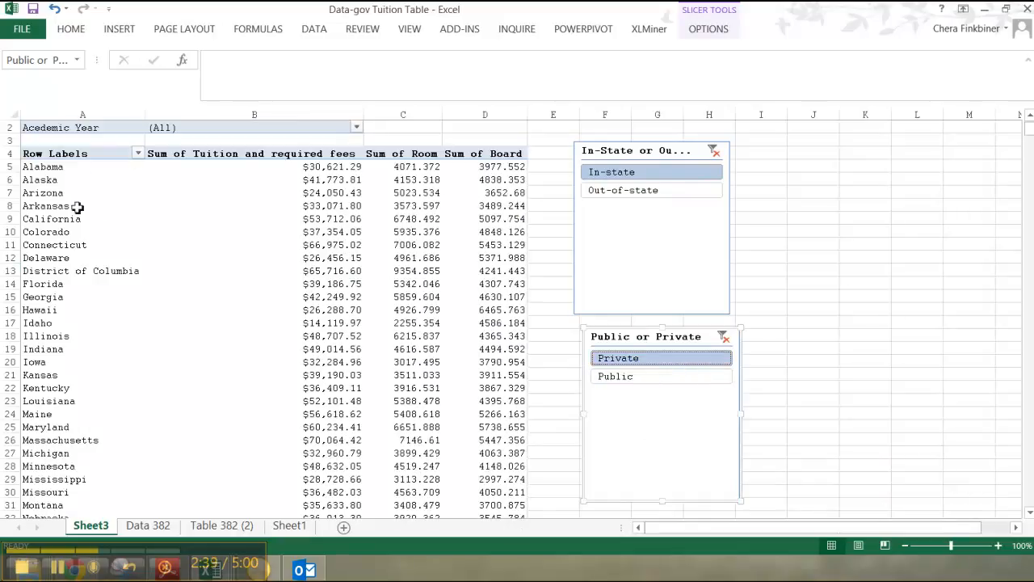
{"action": "right_click", "coordinate": [335, 182]}
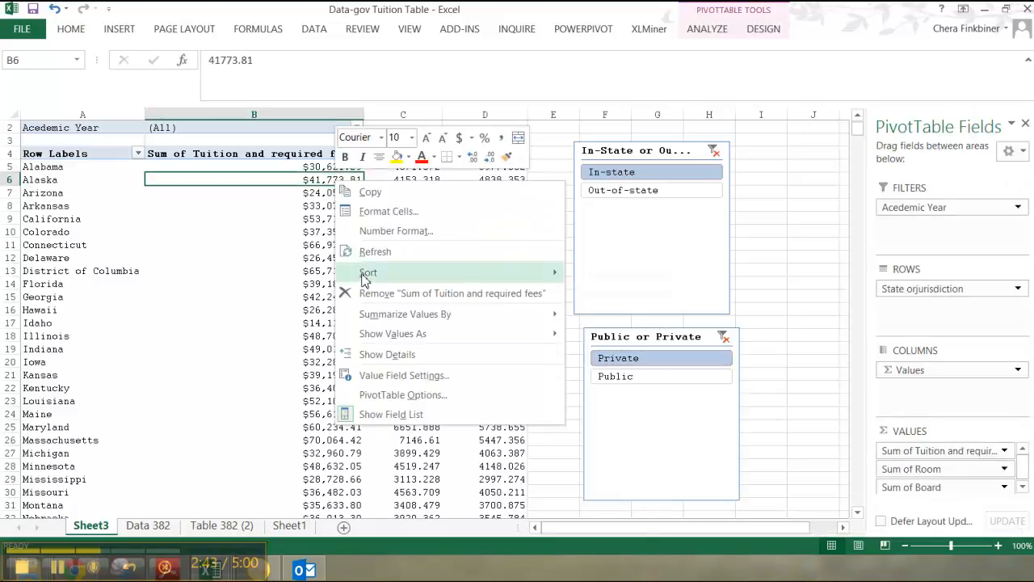
{"action": "mouse_move", "coordinate": [365, 279]}
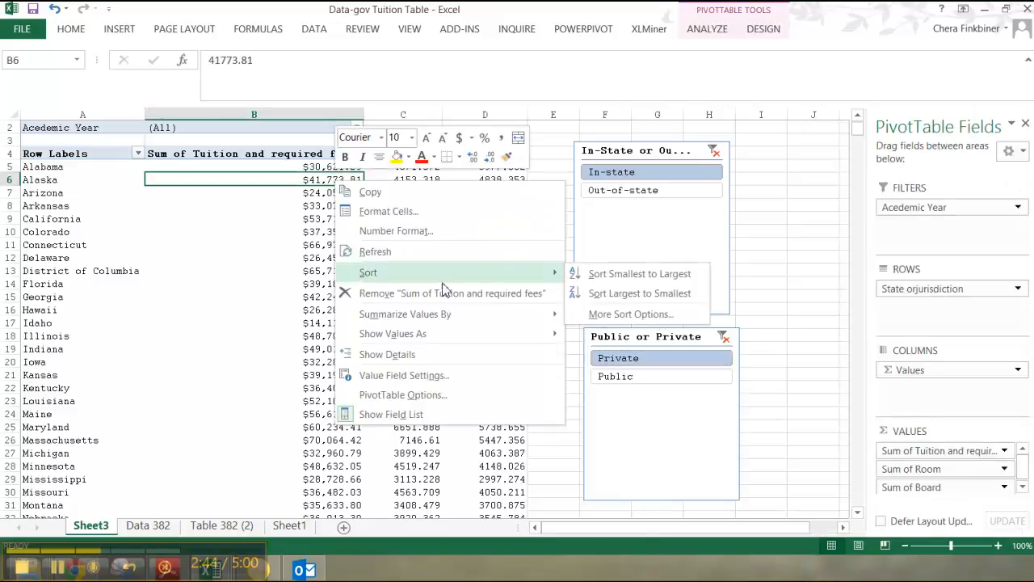
{"action": "left_click", "coordinate": [620, 277]}
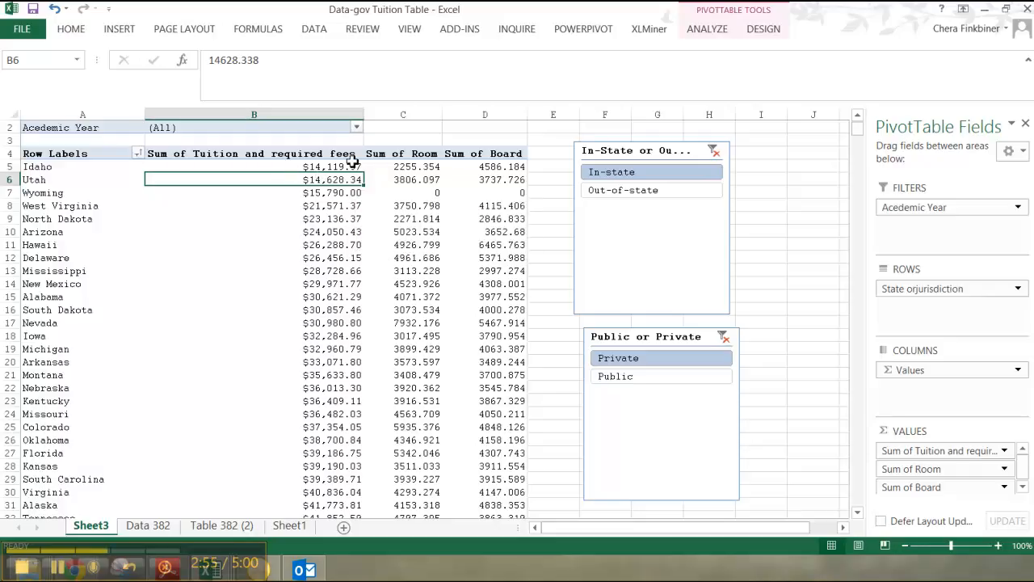
{"action": "mouse_move", "coordinate": [317, 340]}
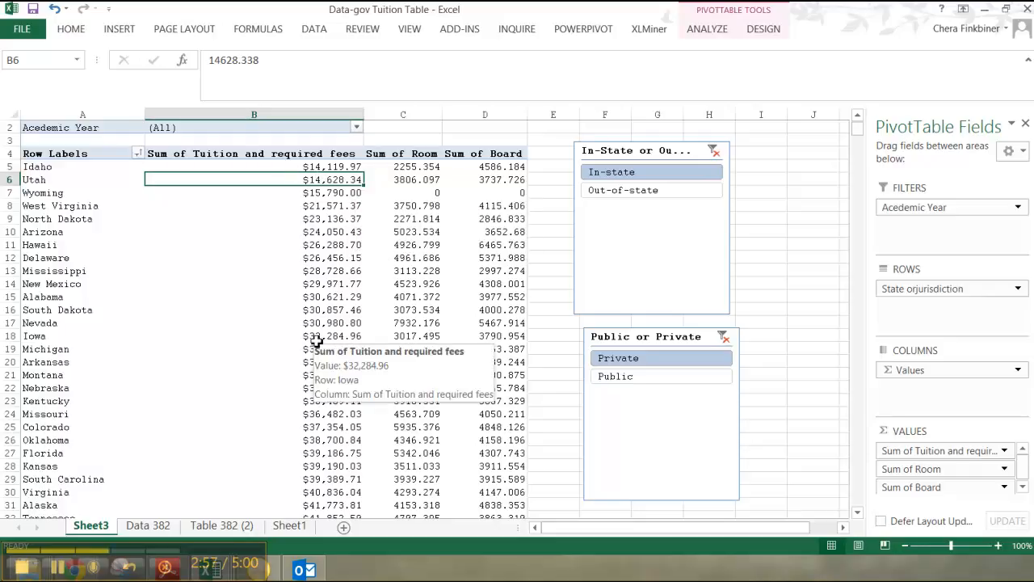
{"action": "scroll", "coordinate": [317, 341], "scroll_direction": "down", "scroll_amount": 8}
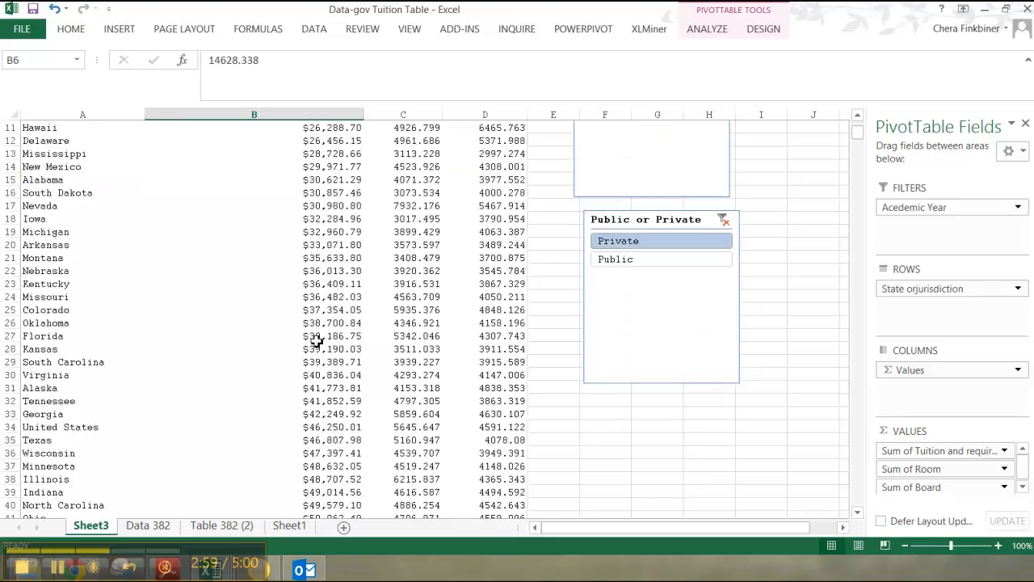
{"action": "scroll", "coordinate": [317, 340], "scroll_direction": "down", "scroll_amount": 2}
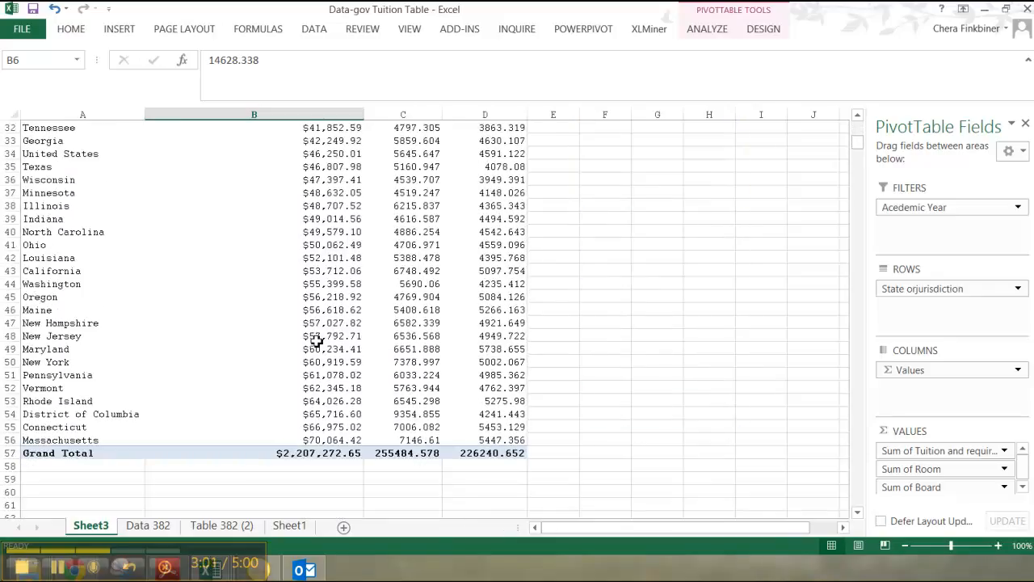
{"action": "scroll", "coordinate": [317, 340], "scroll_direction": "up", "scroll_amount": 5}
{"action": "scroll", "coordinate": [317, 340], "scroll_direction": "up", "scroll_amount": 5}
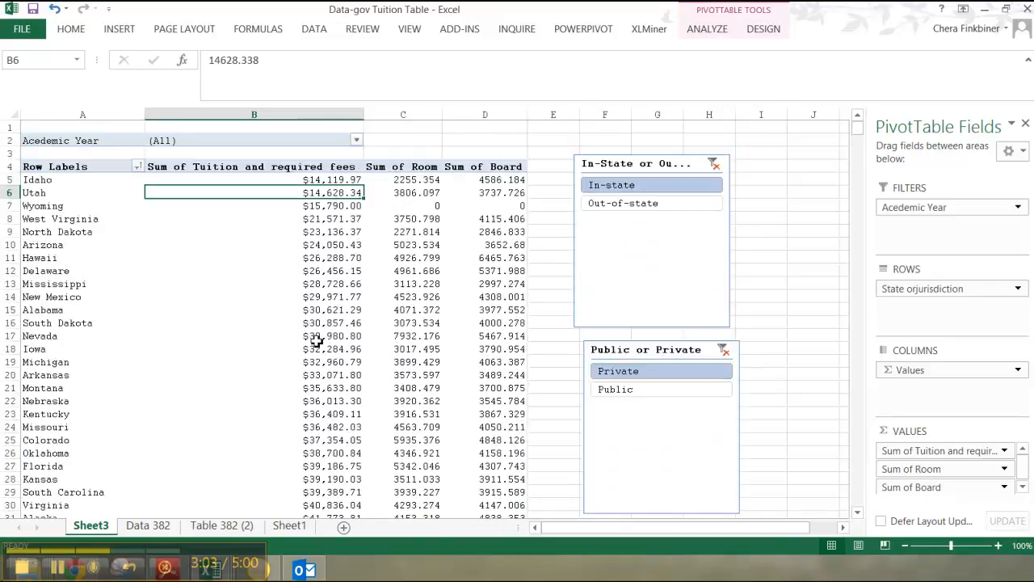
{"action": "left_click", "coordinate": [59, 568]}
{"action": "left_click", "coordinate": [59, 568]}
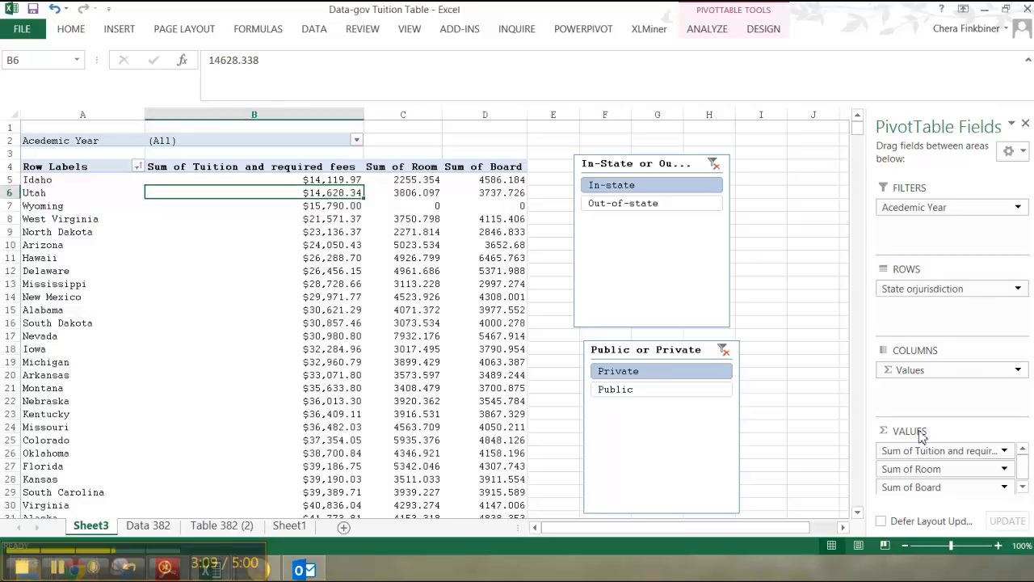
Stack the PivotTable field list above its areas and add the Total field as the first item in the values
{"action": "left_click", "coordinate": [1009, 151]}
{"action": "left_click", "coordinate": [888, 175]}
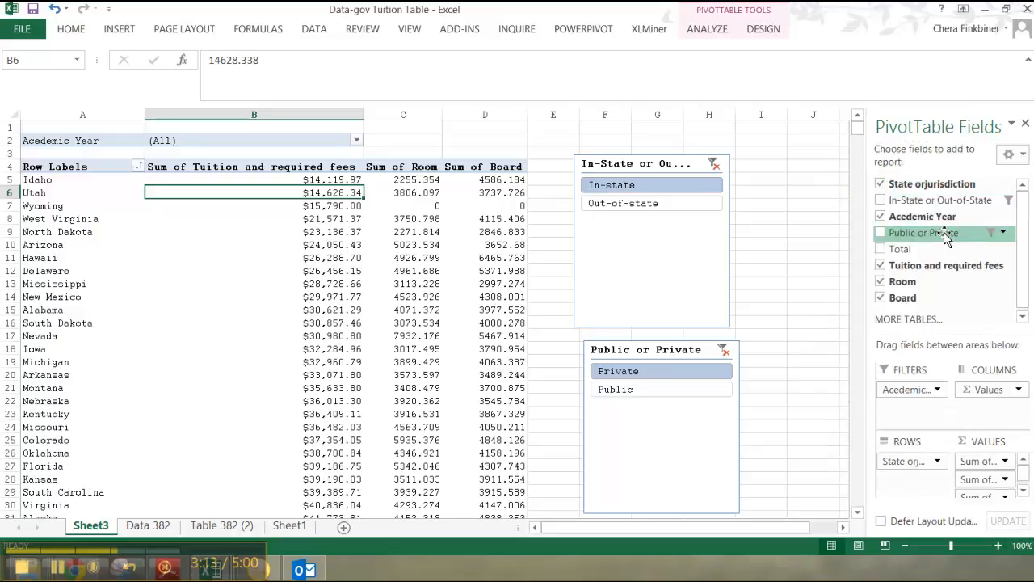
{"action": "left_click", "coordinate": [881, 249]}
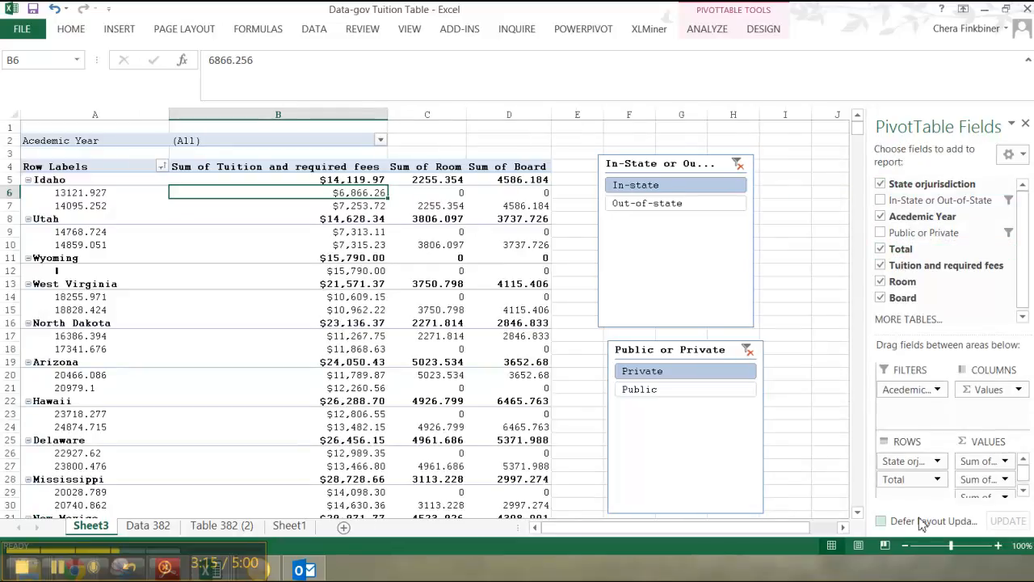
{"action": "left_click_drag", "start_coordinate": [920, 483], "coordinate": [983, 463]}
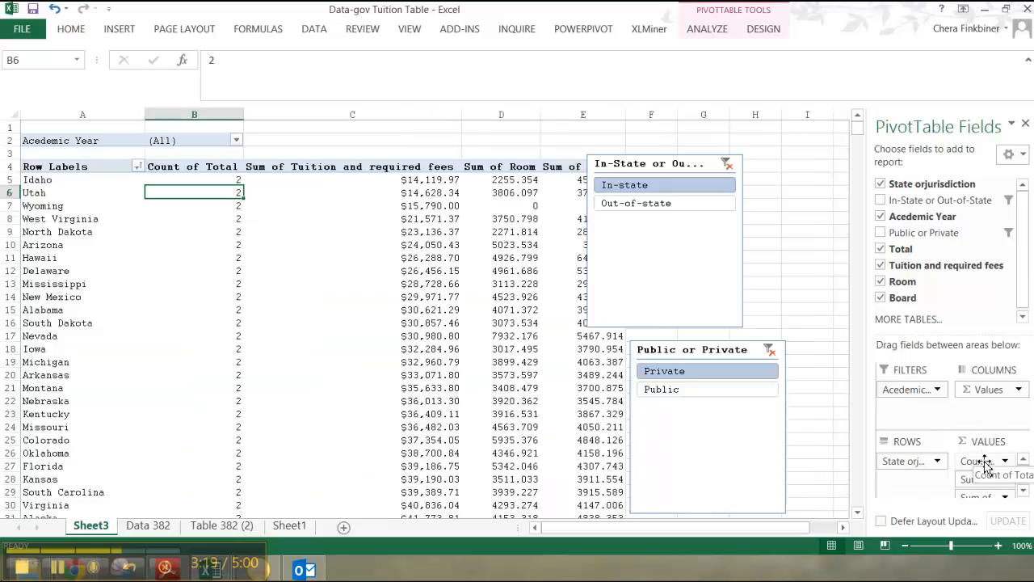
Summarize the Total value field by Average instead of Count
{"action": "left_click", "coordinate": [986, 464]}
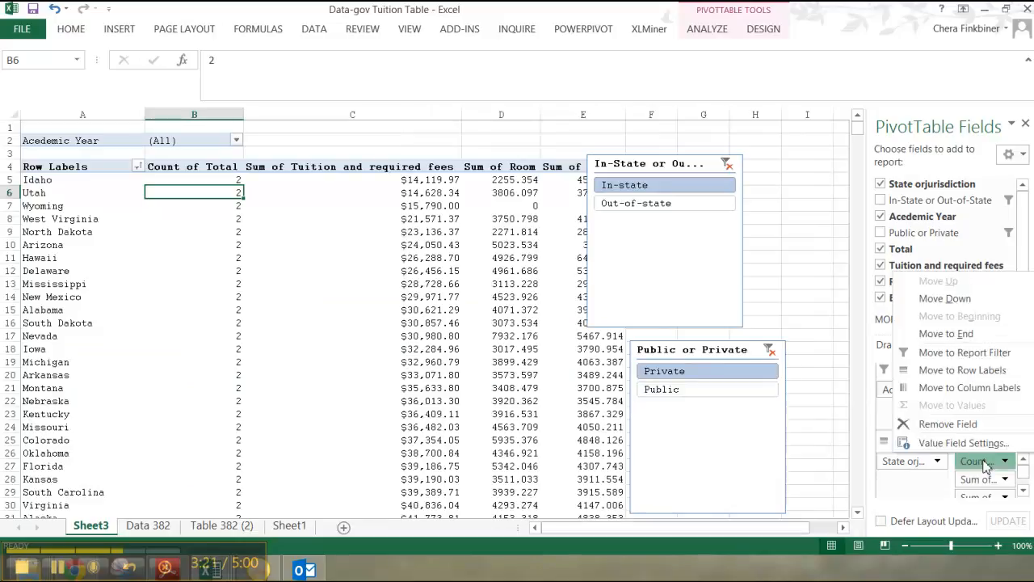
{"action": "left_click", "coordinate": [981, 443]}
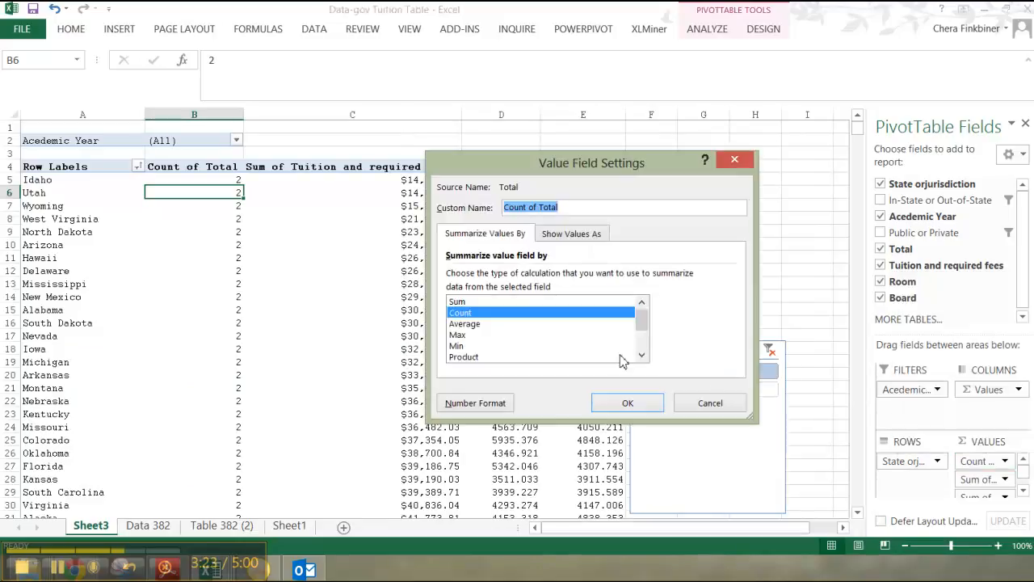
{"action": "left_click", "coordinate": [462, 324]}
{"action": "left_click", "coordinate": [625, 403]}
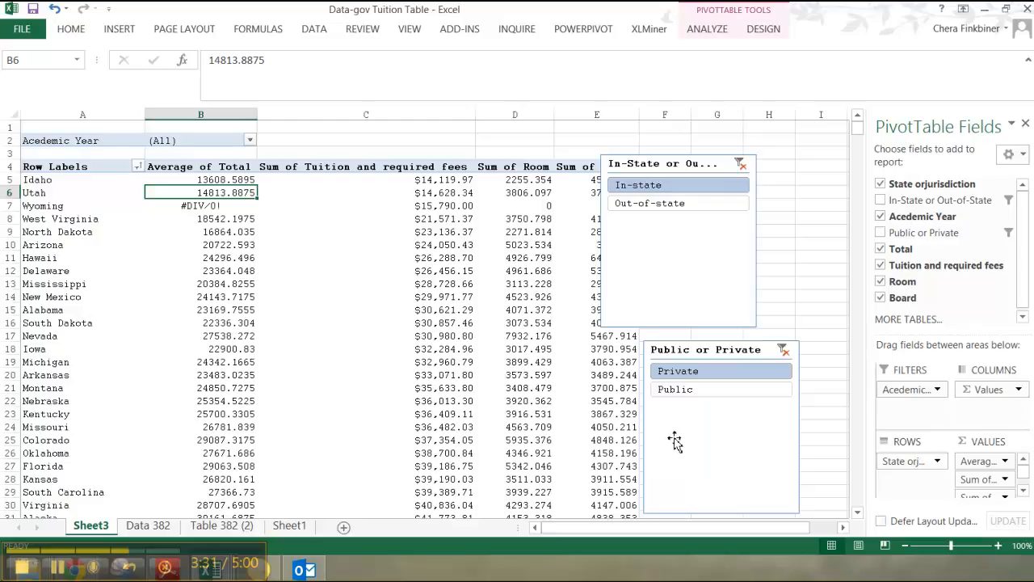
Set the Total value field to be summarized by Sum
{"action": "left_click", "coordinate": [993, 465]}
{"action": "left_click", "coordinate": [982, 445]}
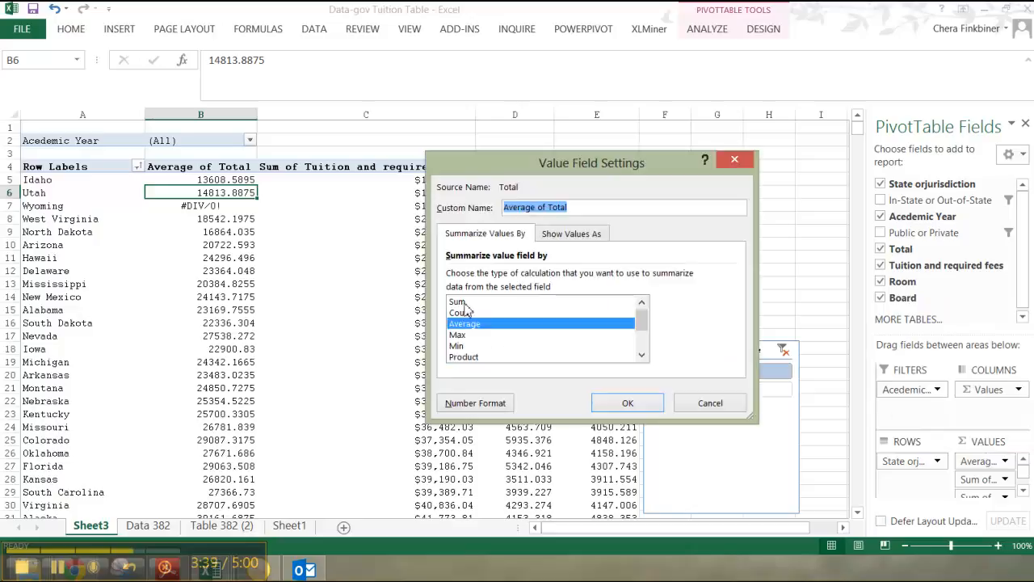
{"action": "left_click", "coordinate": [462, 357]}
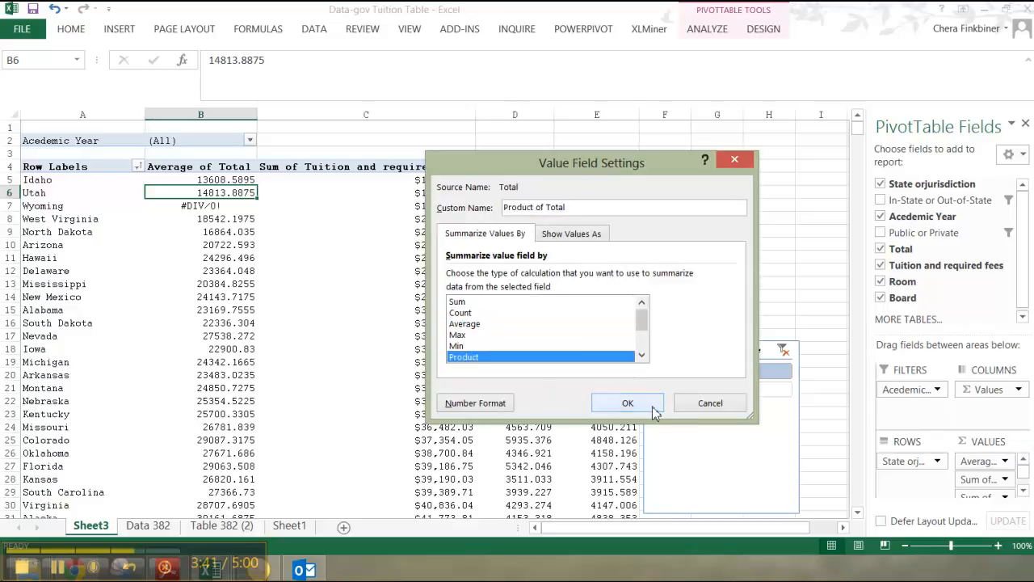
{"action": "left_click", "coordinate": [464, 302]}
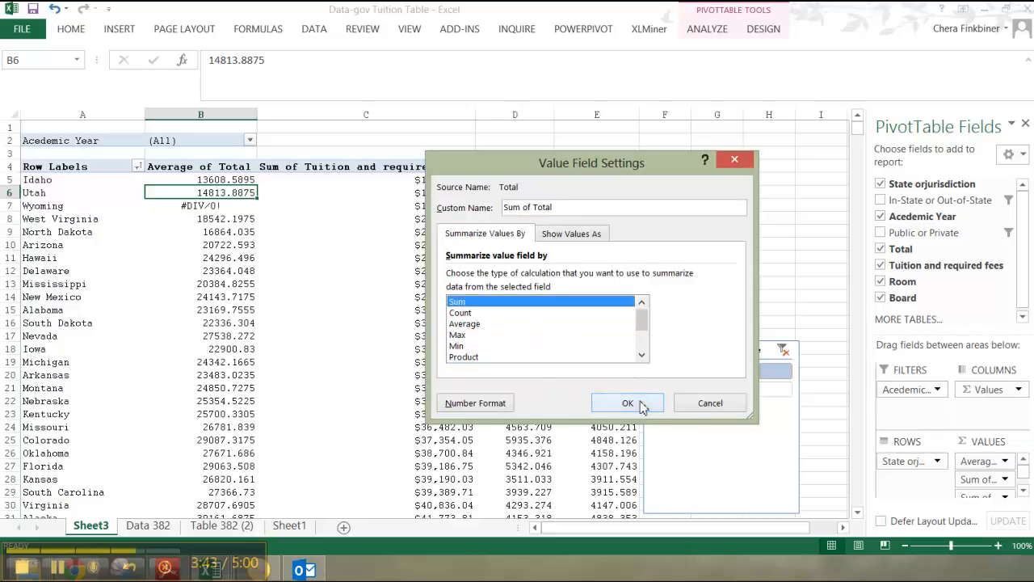
{"action": "left_click", "coordinate": [640, 406]}
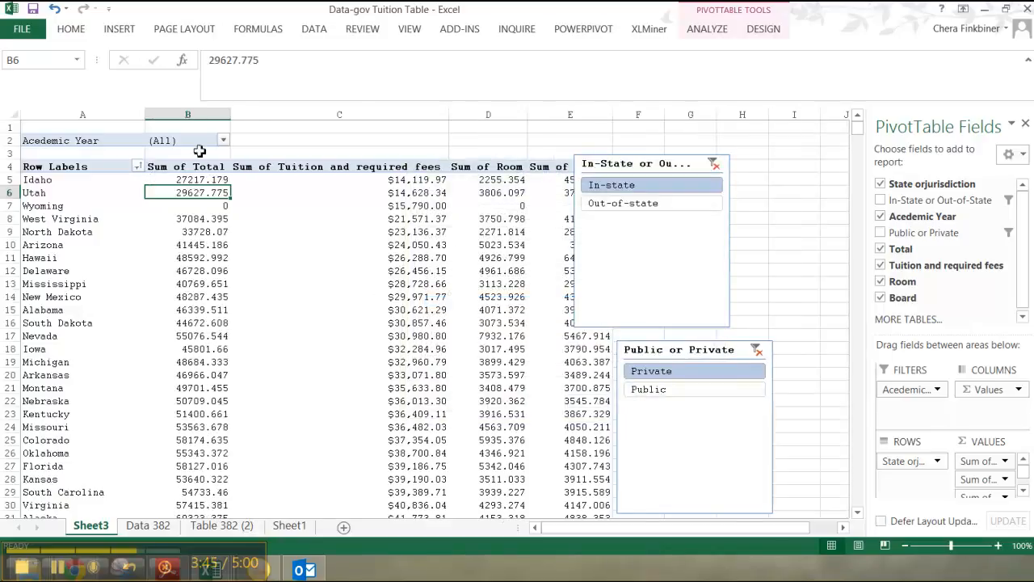
Limit the Acedemic Year report filter to 2010-11 only
{"action": "left_click", "coordinate": [223, 140]}
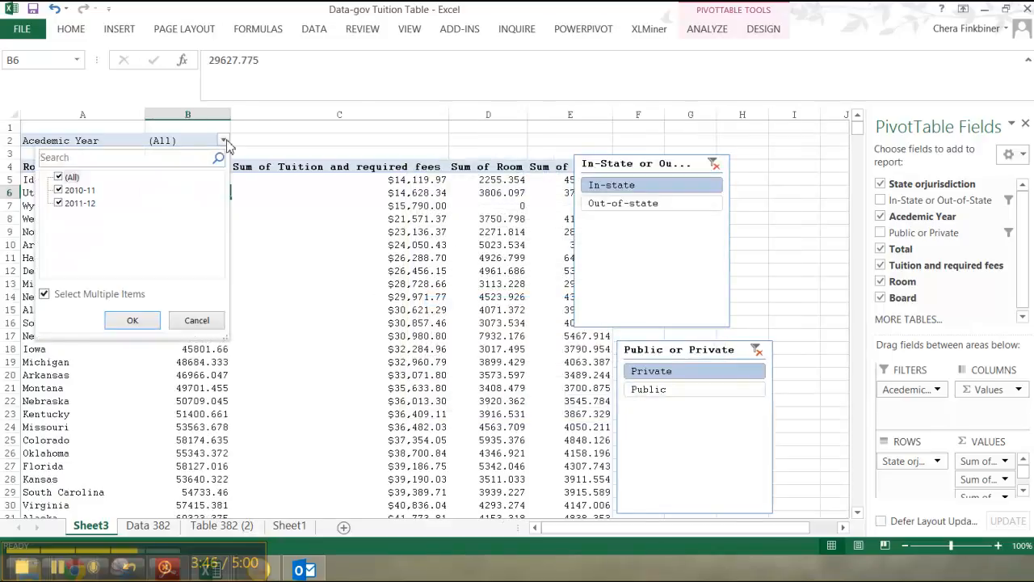
{"action": "left_click", "coordinate": [59, 178]}
{"action": "left_click", "coordinate": [59, 191]}
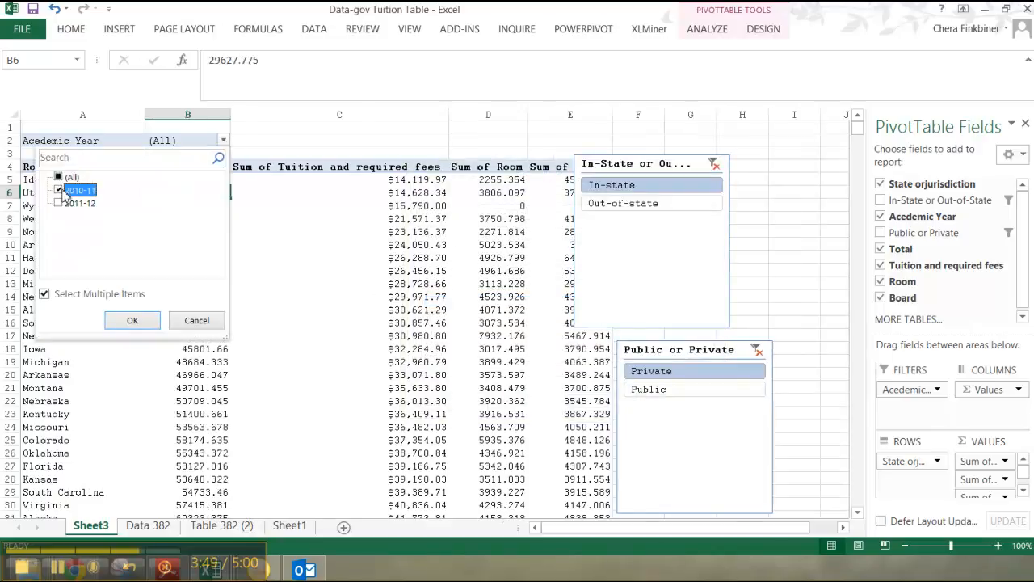
{"action": "left_click", "coordinate": [138, 320]}
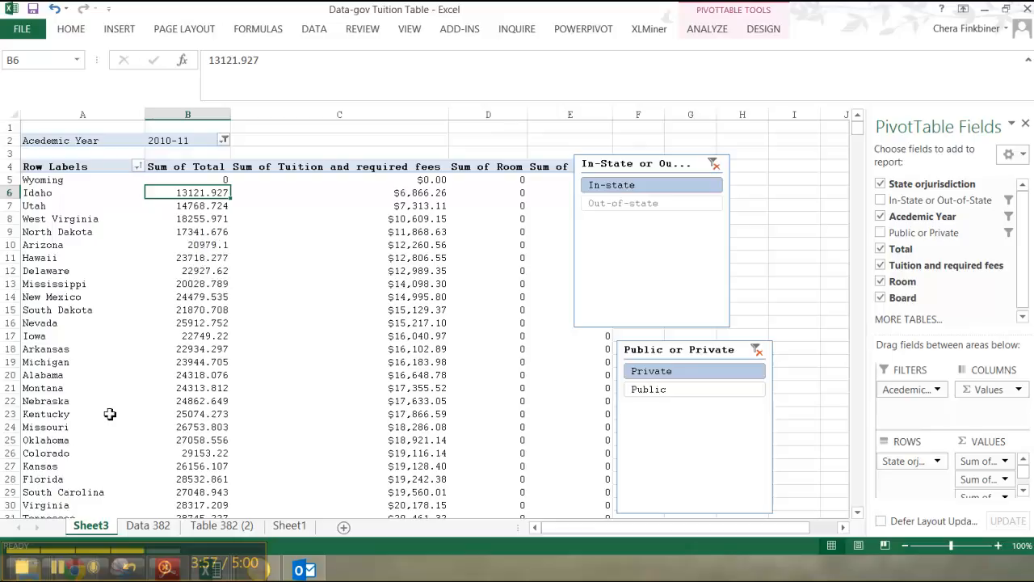
{"action": "left_click", "coordinate": [58, 567]}
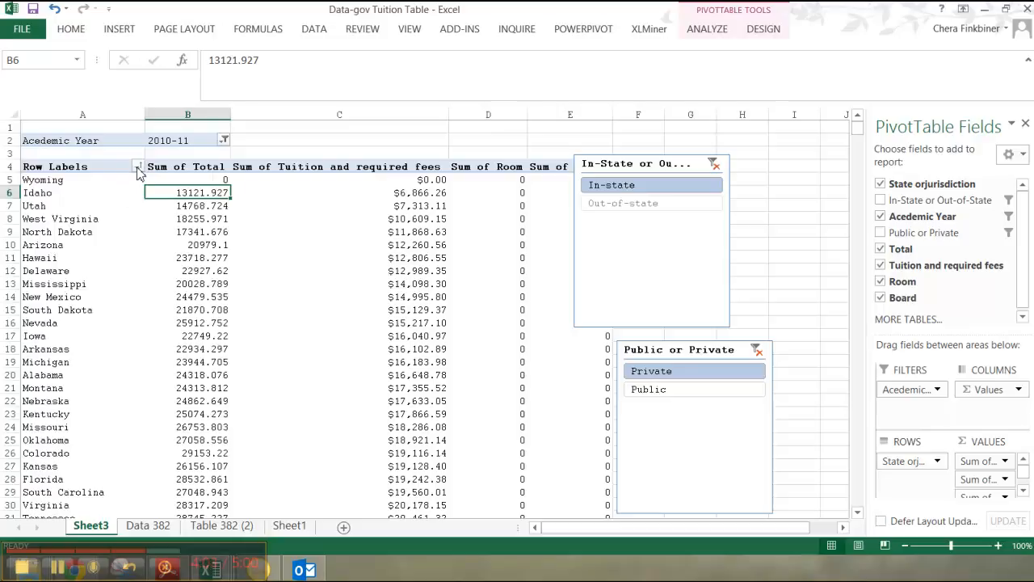
{"action": "left_click", "coordinate": [138, 167]}
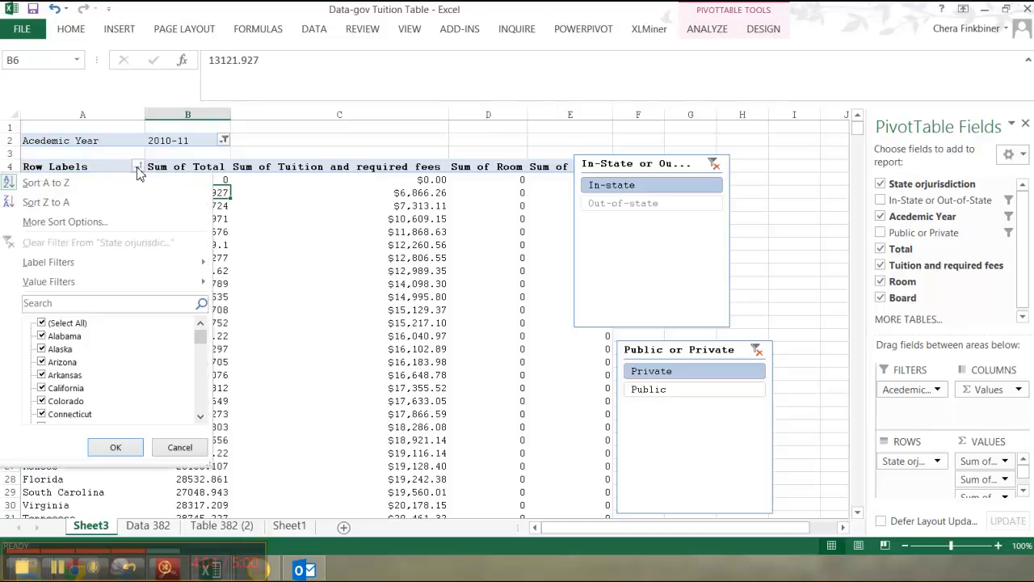
{"action": "left_click", "coordinate": [181, 448]}
Rename the Row Labels header in cell A4 as State or Jurisdiction
{"action": "left_click", "coordinate": [88, 167]}
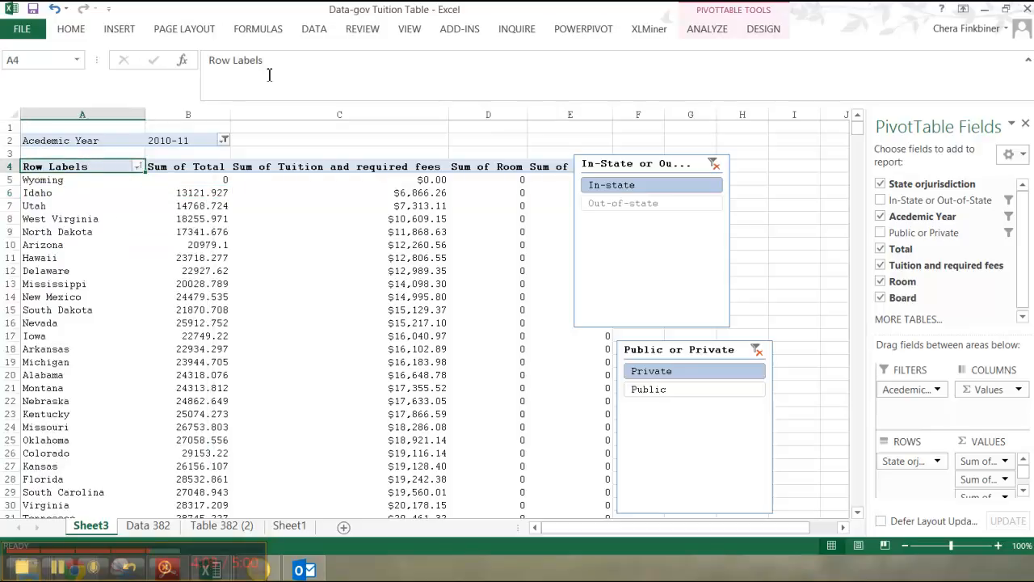
{"action": "left_click_drag", "start_coordinate": [268, 61], "coordinate": [203, 64]}
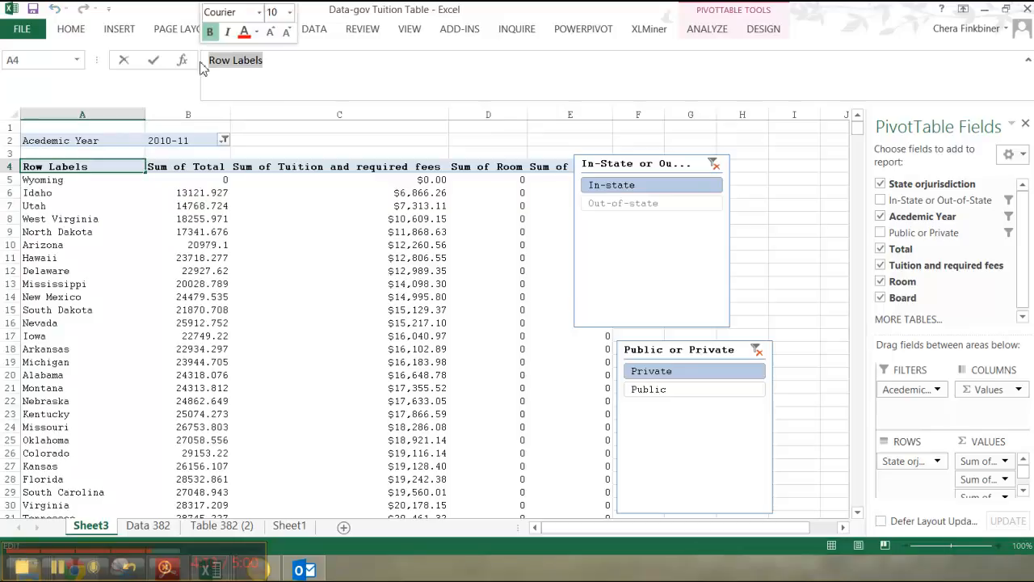
{"action": "type", "text": "State or Juris"}
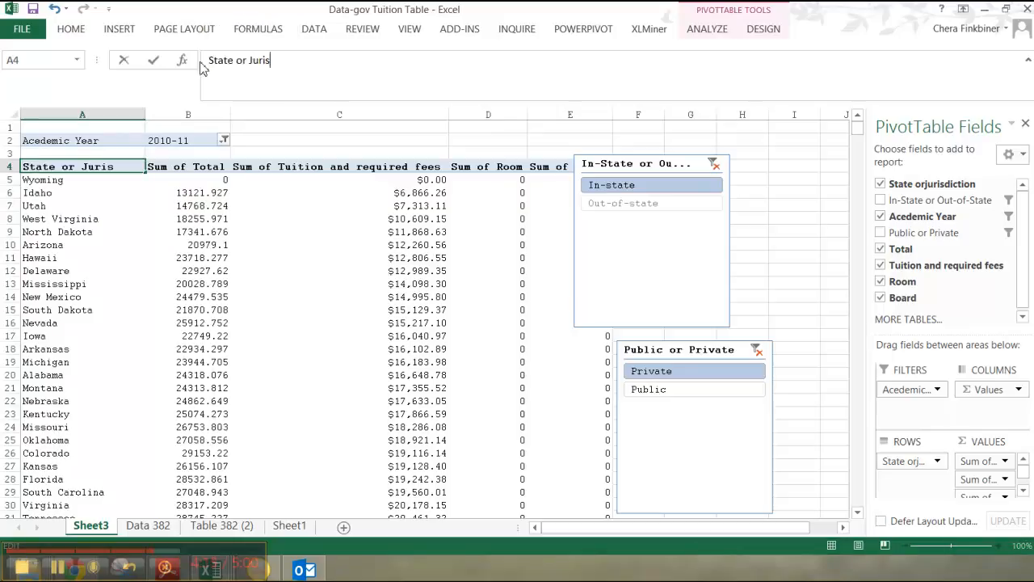
{"action": "type", "text": "diction"}
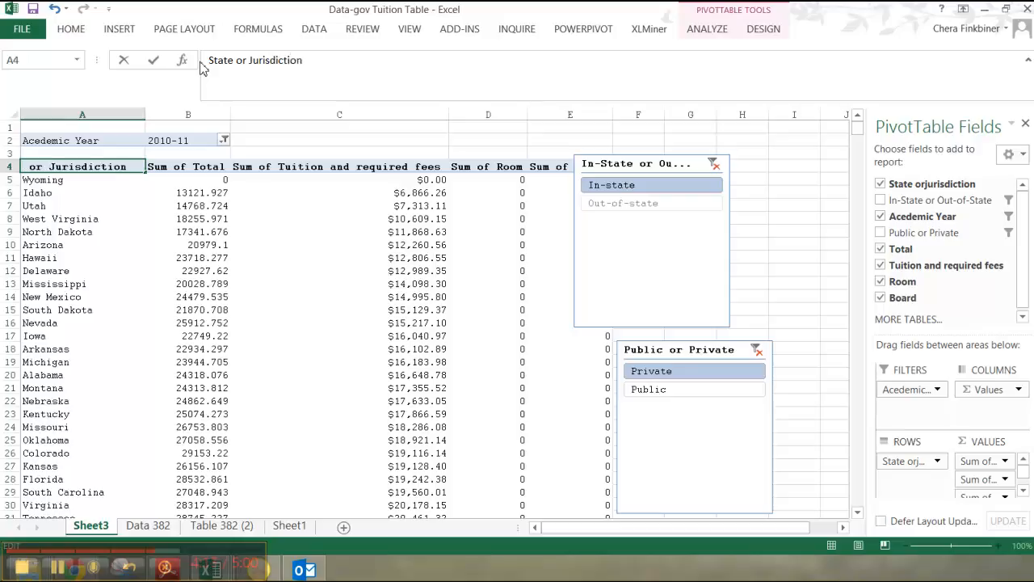
{"action": "left_click", "coordinate": [94, 219]}
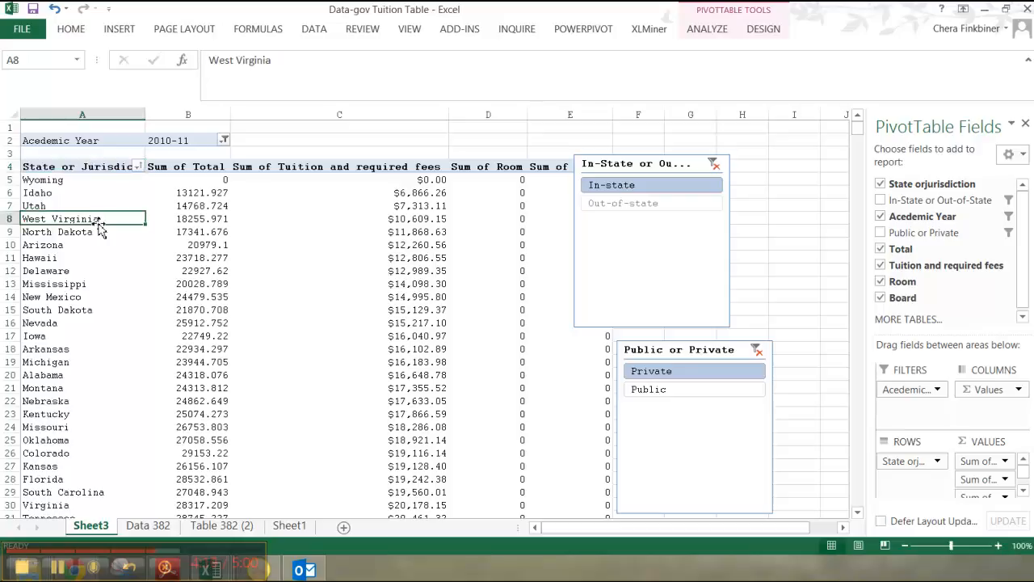
Filter the State or Jurisdiction rows to the top 10 items by Sum of Total
{"action": "left_click", "coordinate": [139, 167]}
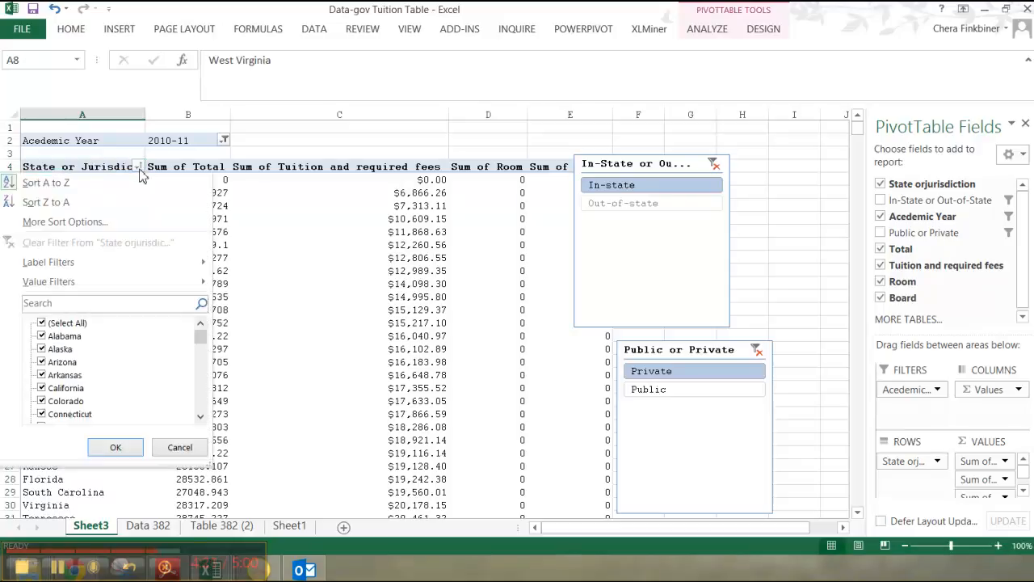
{"action": "mouse_move", "coordinate": [87, 289]}
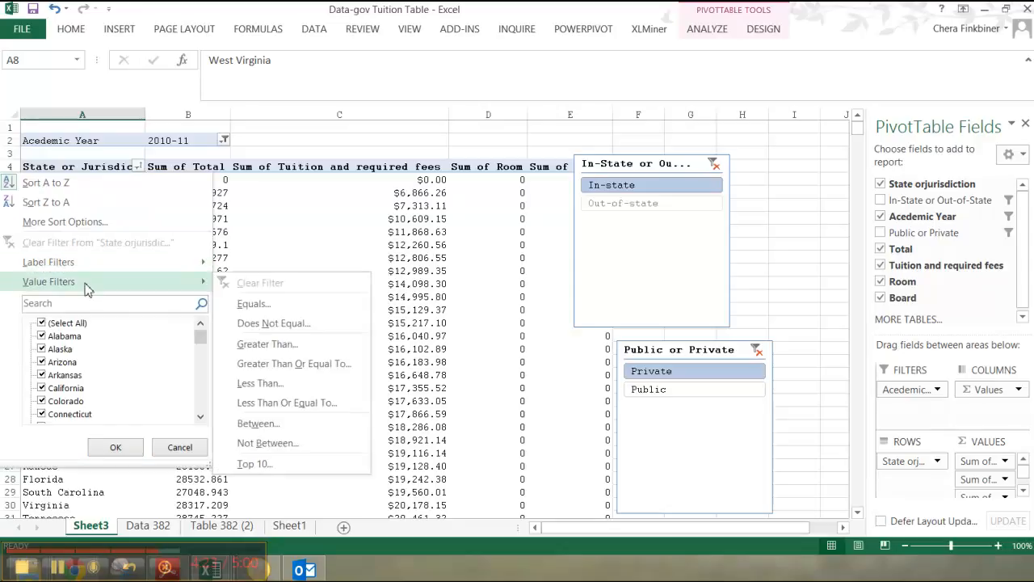
{"action": "left_click", "coordinate": [253, 465]}
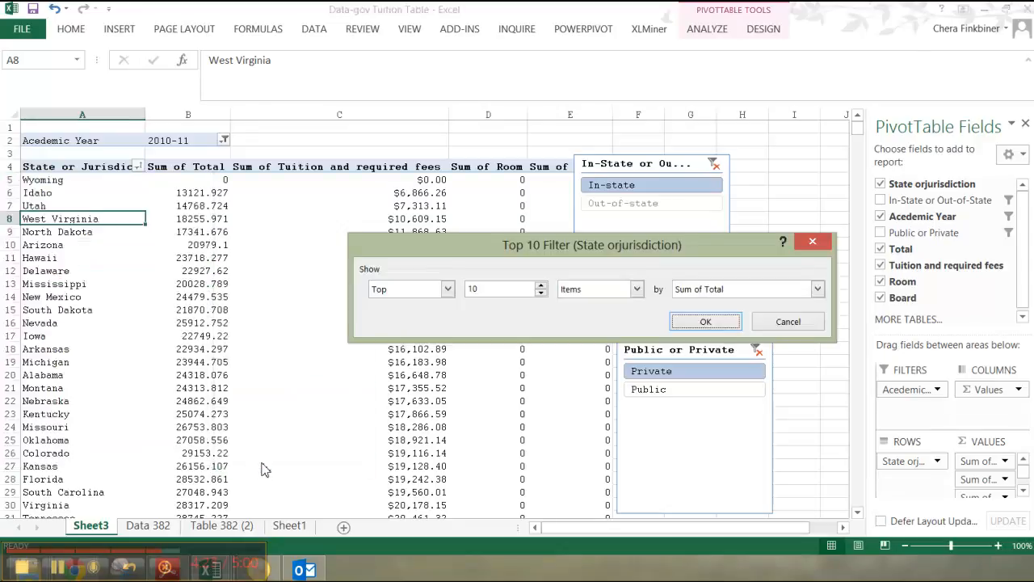
{"action": "left_click", "coordinate": [707, 321]}
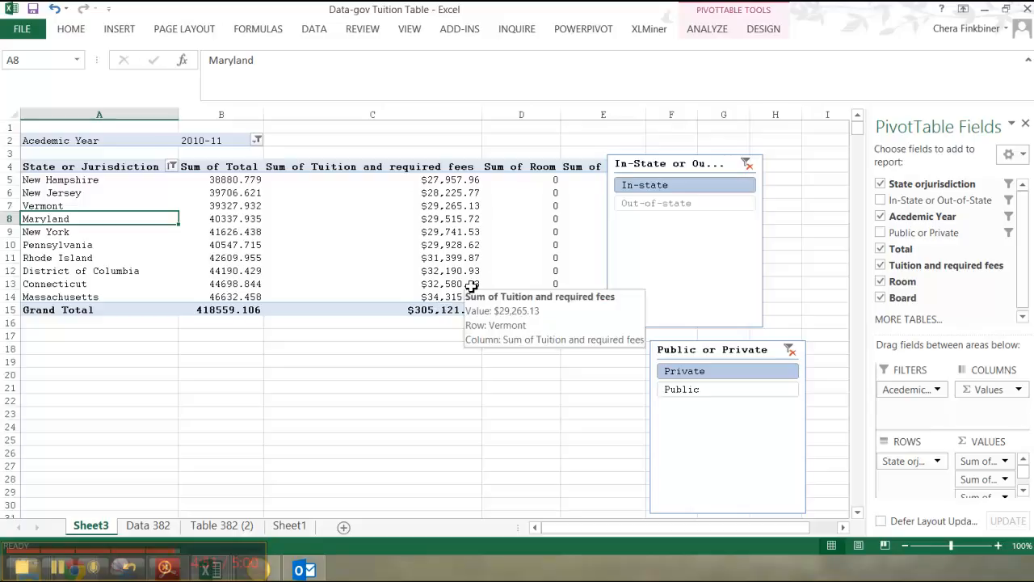
Bring up the commands available for New Hampshire's Sum of Total value in cell B5
{"action": "right_click", "coordinate": [233, 184]}
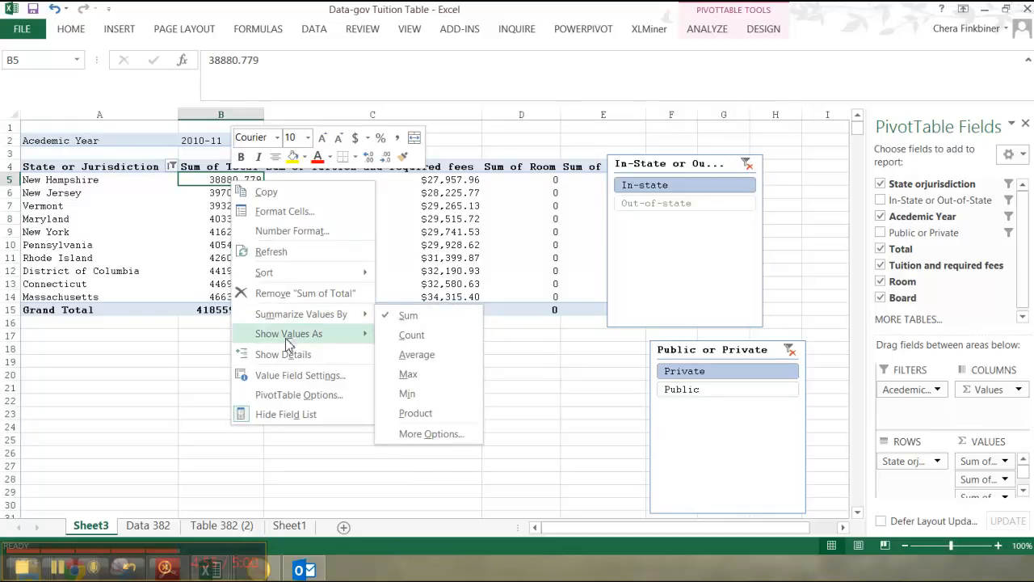
{"action": "mouse_move", "coordinate": [287, 341]}
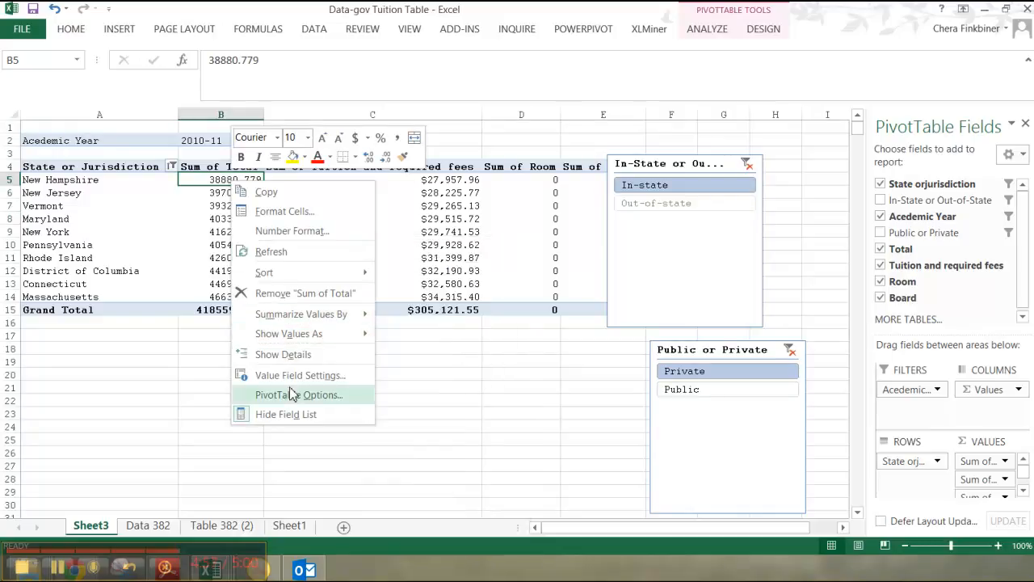